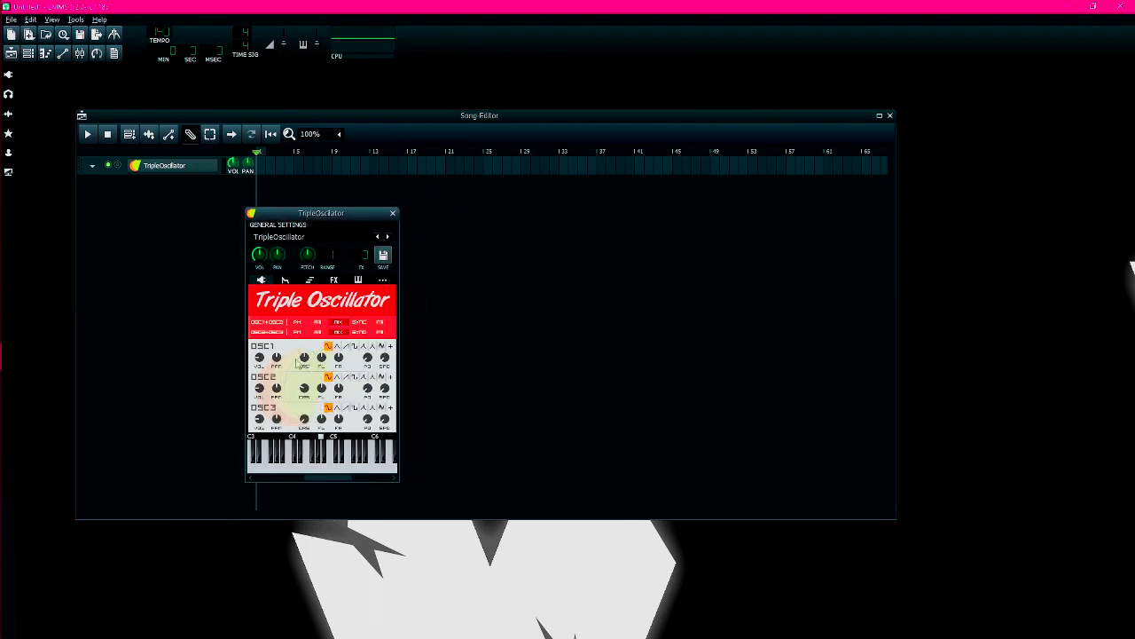
Shape TripleOscillator's volume envelope into a pluck with full amount, zero hold, shorter decay, low sustain and slightly longer release.
click(285, 280)
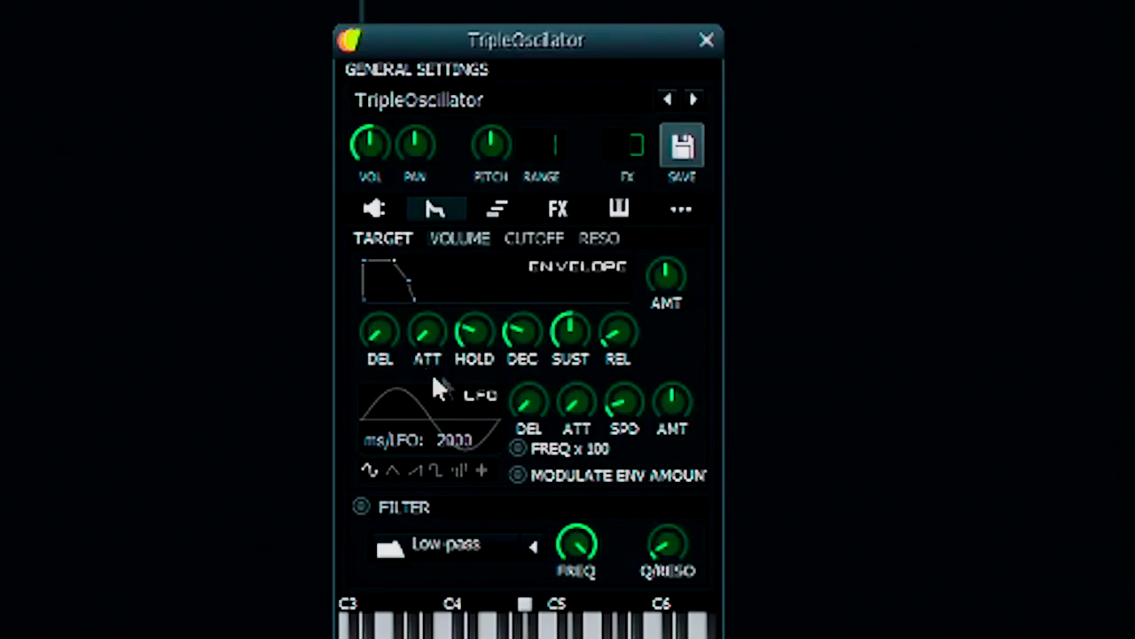
drag(510, 45, 529, 61)
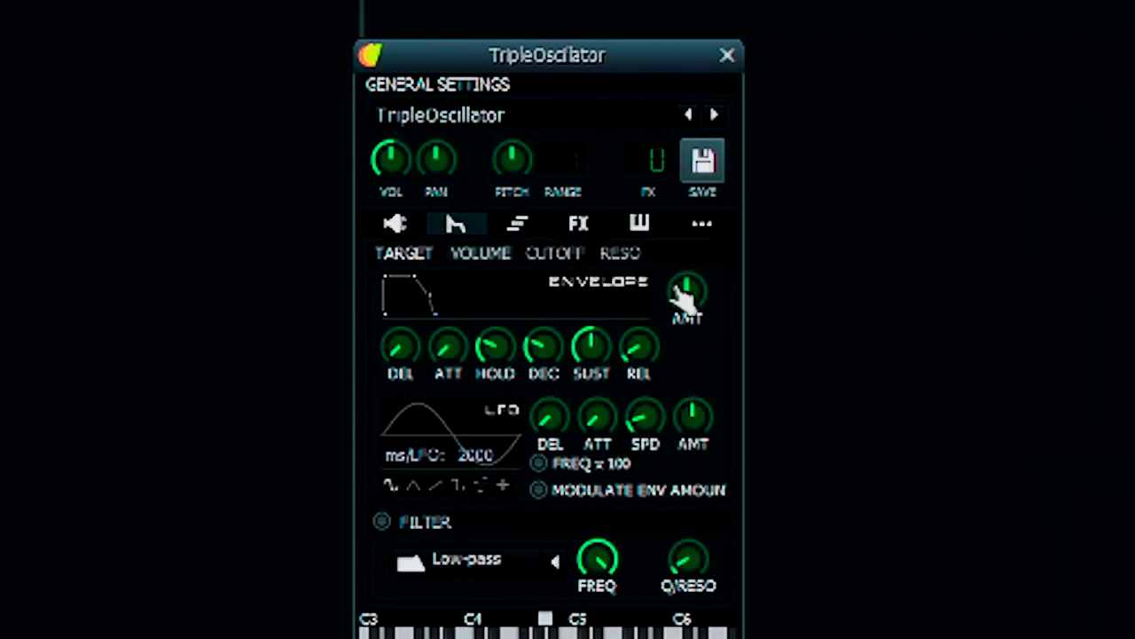
click(607, 289)
mouse_move(689, 314)
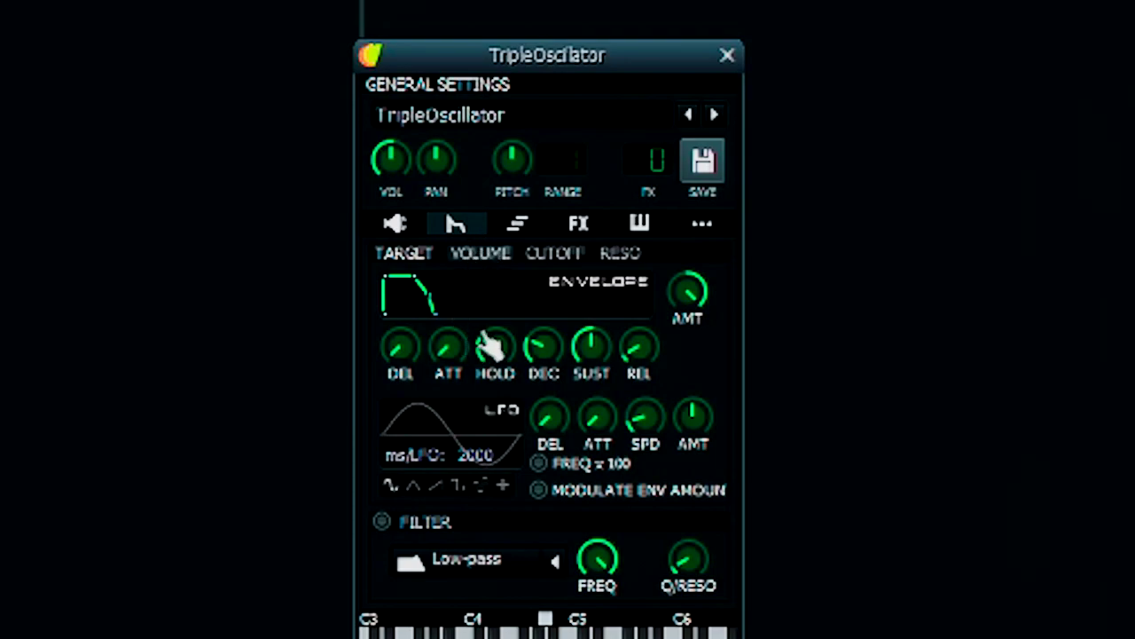
drag(500, 355, 499, 390)
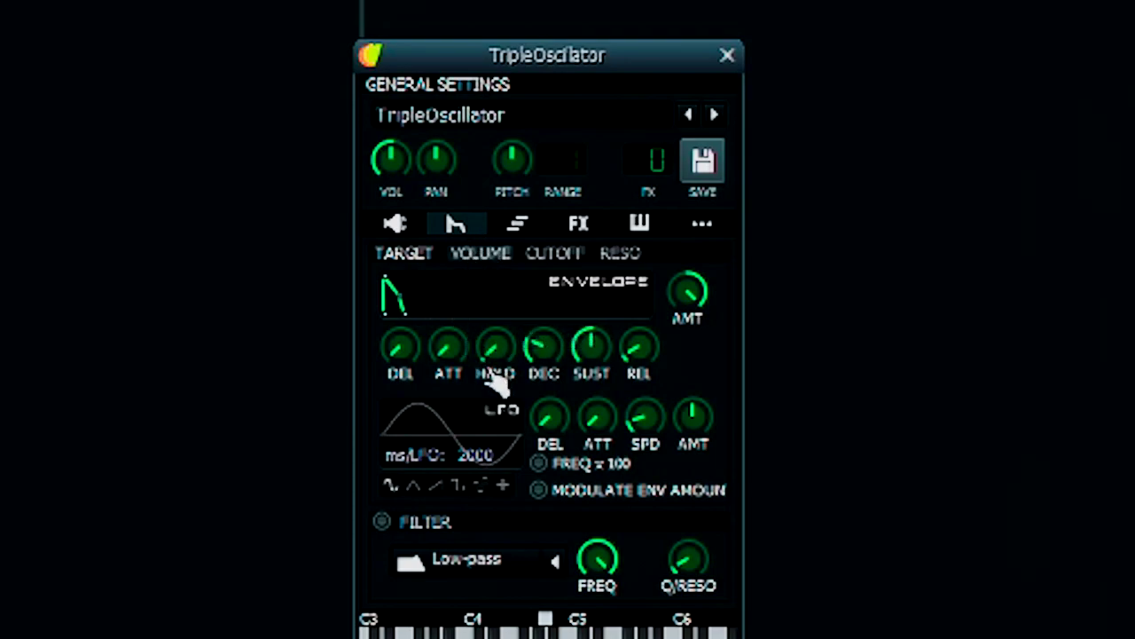
drag(543, 348, 543, 379)
drag(591, 348, 591, 382)
drag(639, 350, 639, 337)
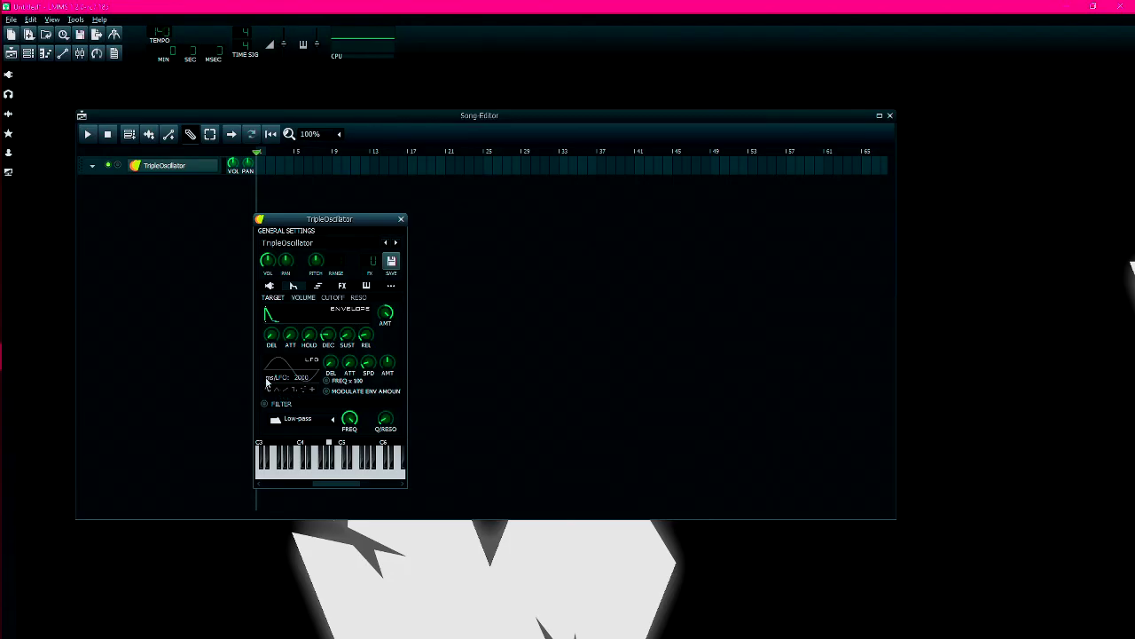
Audition the plucked TripleOscillator sound by playing the same note several times.
drag(319, 232, 589, 224)
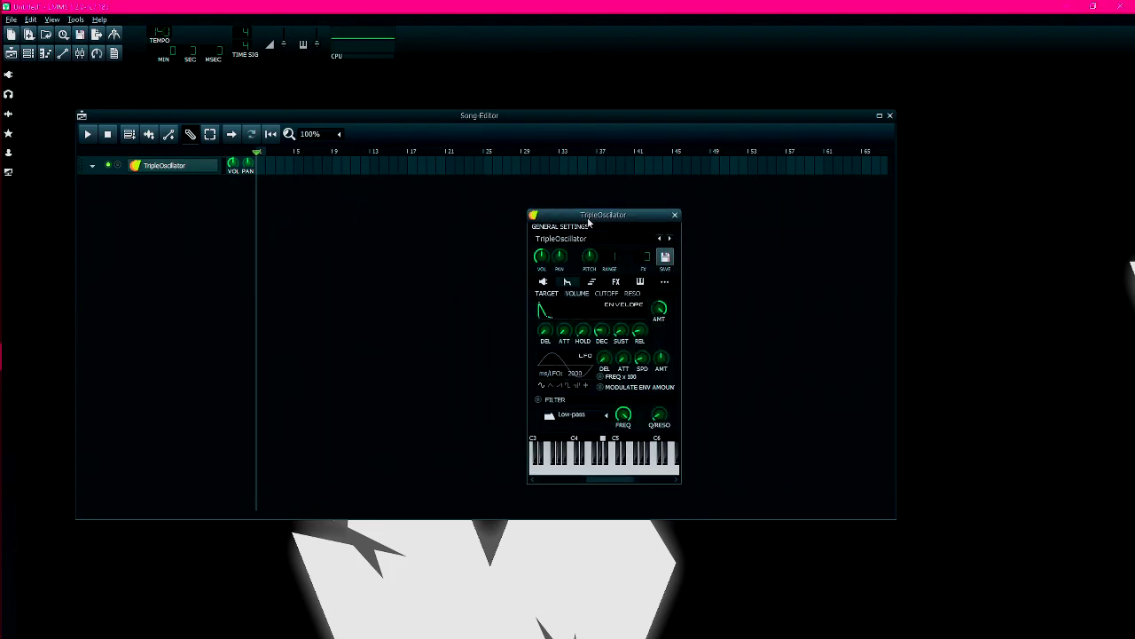
key(y)
key(y)
key(y)
key(y)
drag(653, 217, 522, 211)
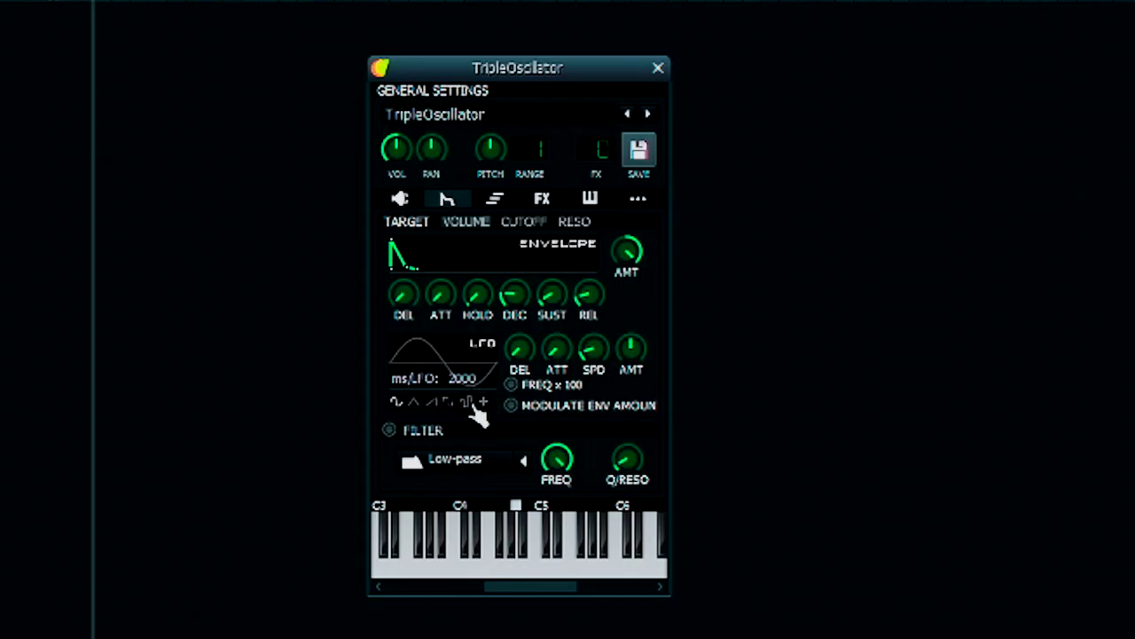
Enable the low-pass filter at a reduced frequency and shape its cutoff envelope with full amount, zero hold, low sustain, 0.294 release and about 0.229 decay.
click(405, 428)
mouse_move(557, 459)
mouse_down()
mouse_move(557, 496)
mouse_move(556, 458)
mouse_up()
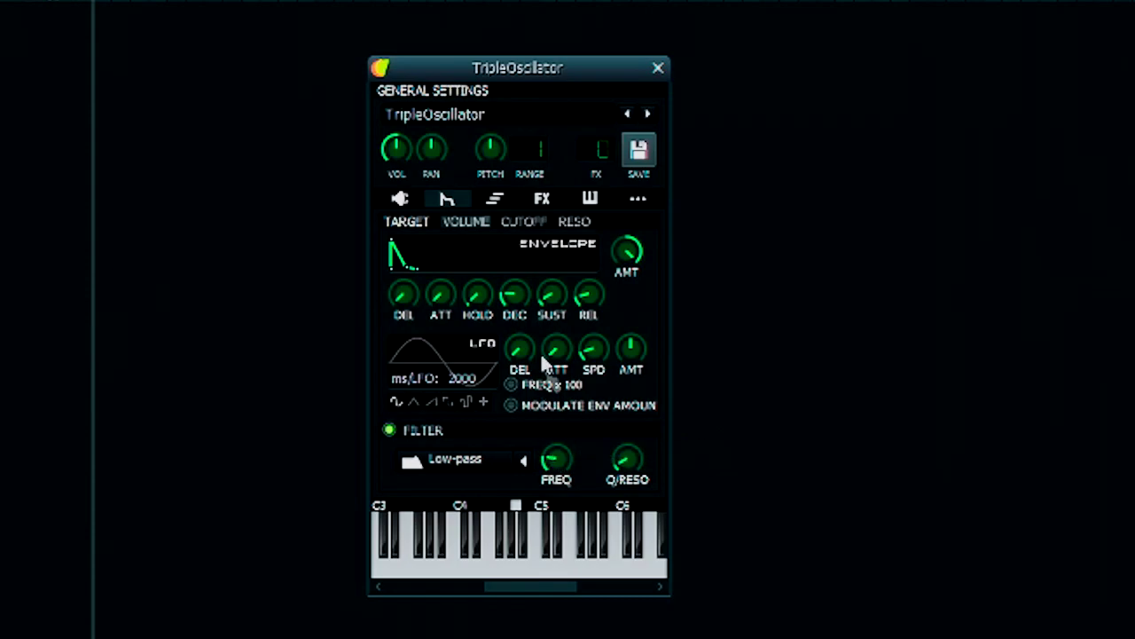
click(520, 223)
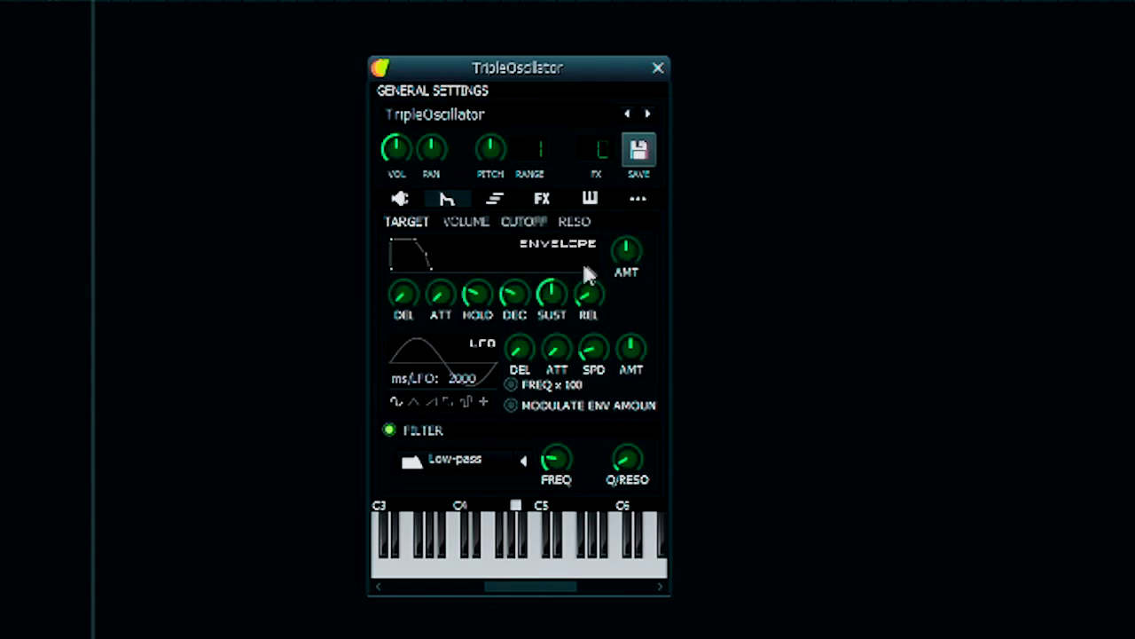
drag(626, 255, 626, 246)
drag(475, 300, 456, 317)
drag(513, 295, 588, 304)
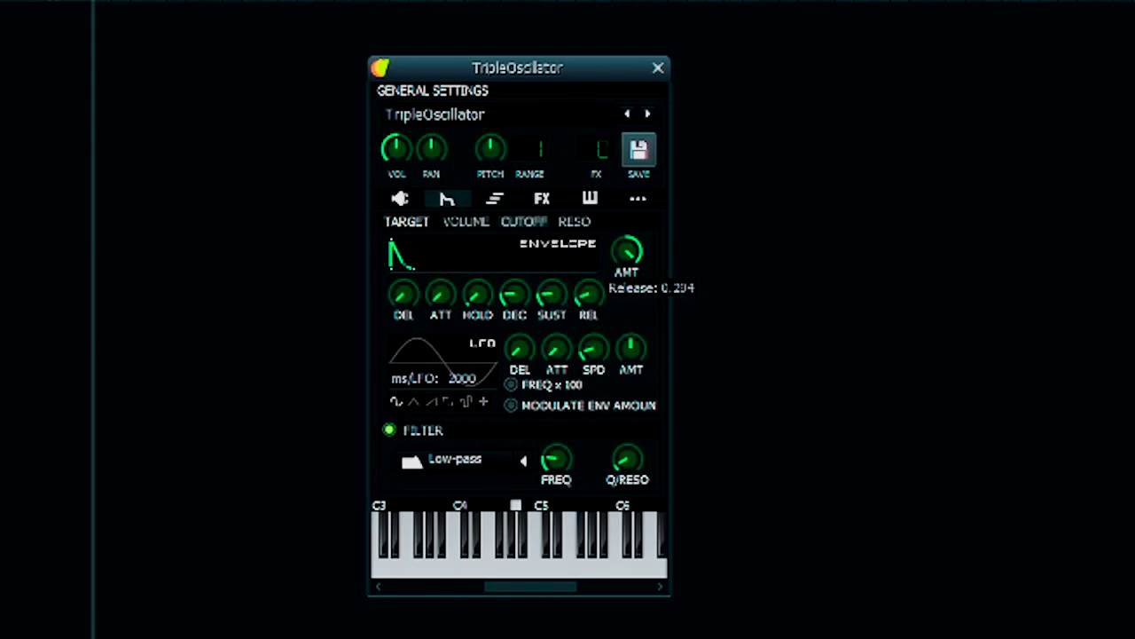
drag(511, 304, 511, 313)
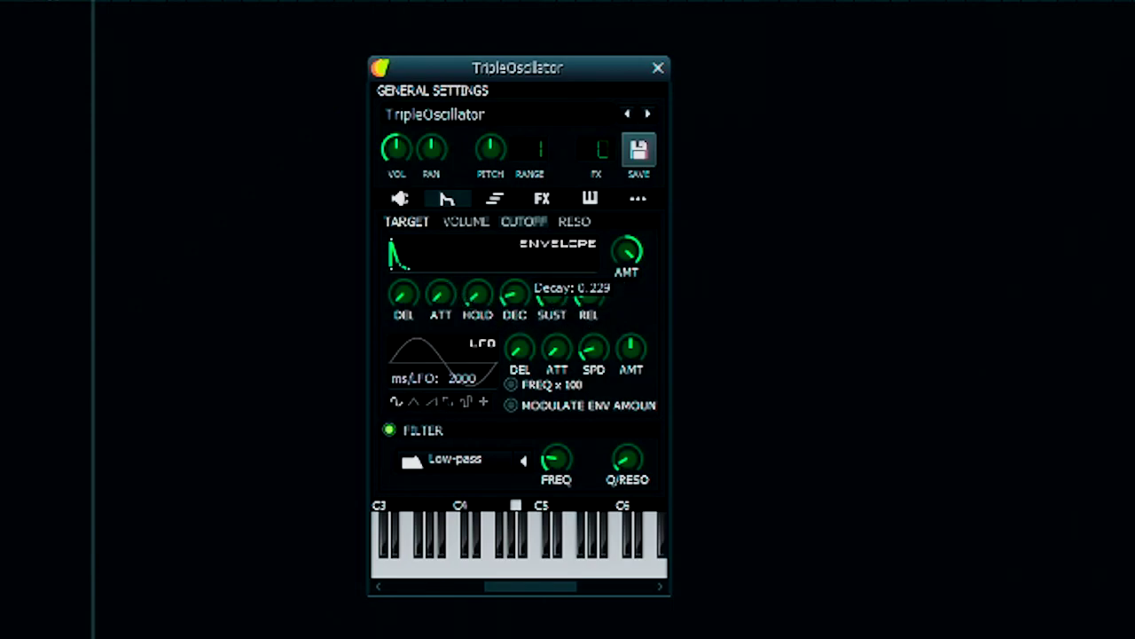
Tighten the cutoff envelope with about 0.143 decay and lower sustain and release, and reduce the filter frequency further while auditioning a note.
click(520, 573)
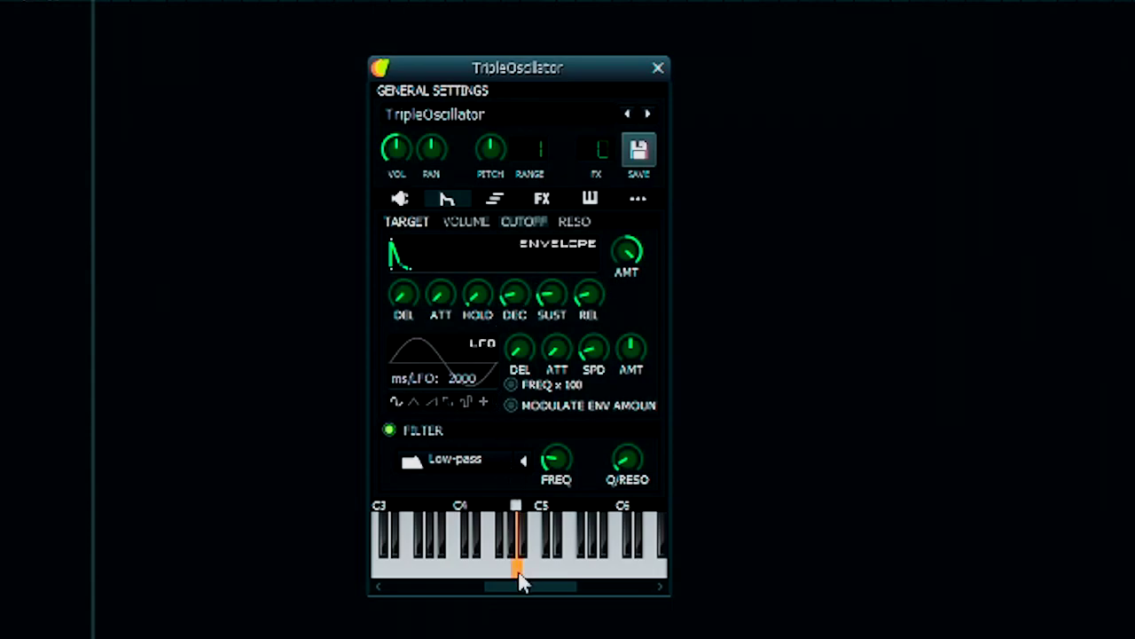
click(521, 573)
drag(514, 296, 515, 309)
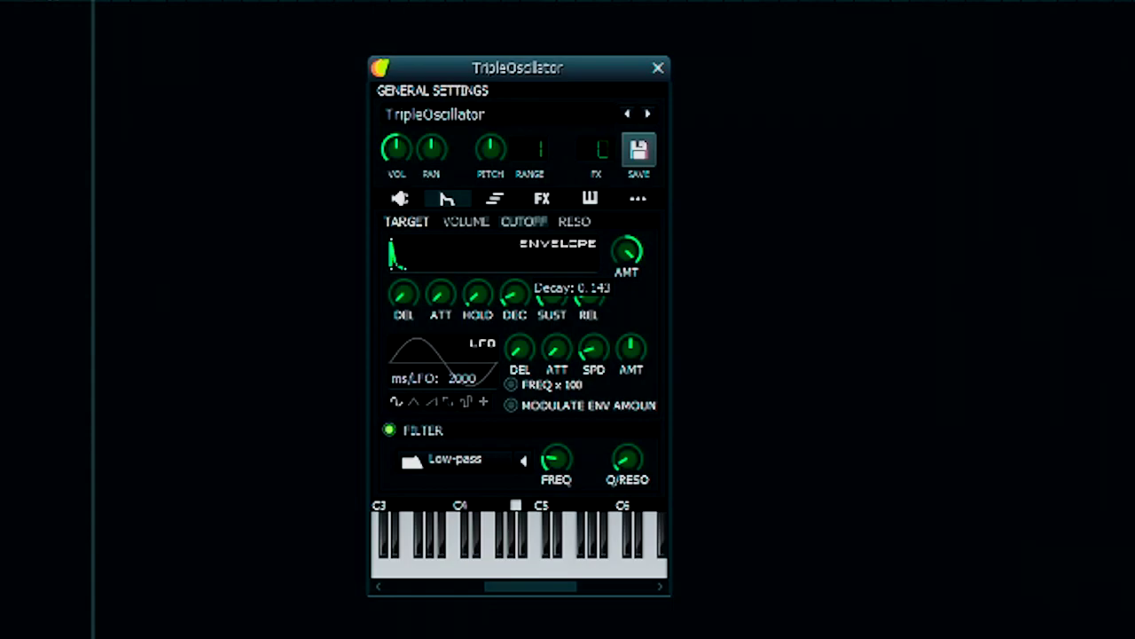
click(548, 456)
drag(548, 456, 552, 464)
click(518, 567)
drag(587, 300, 551, 298)
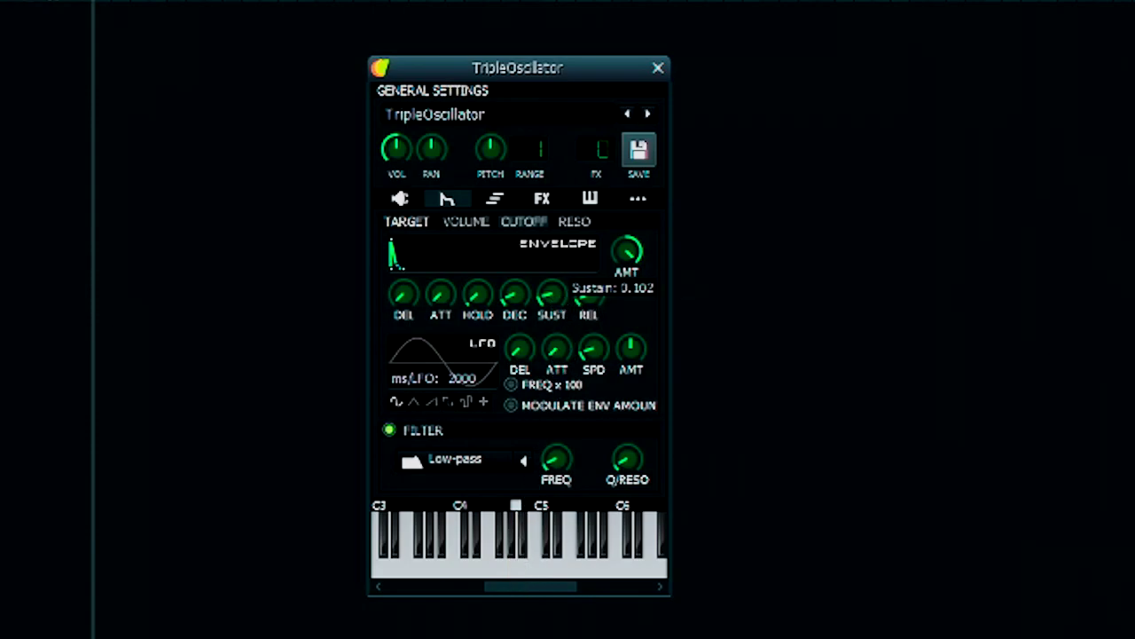
click(520, 569)
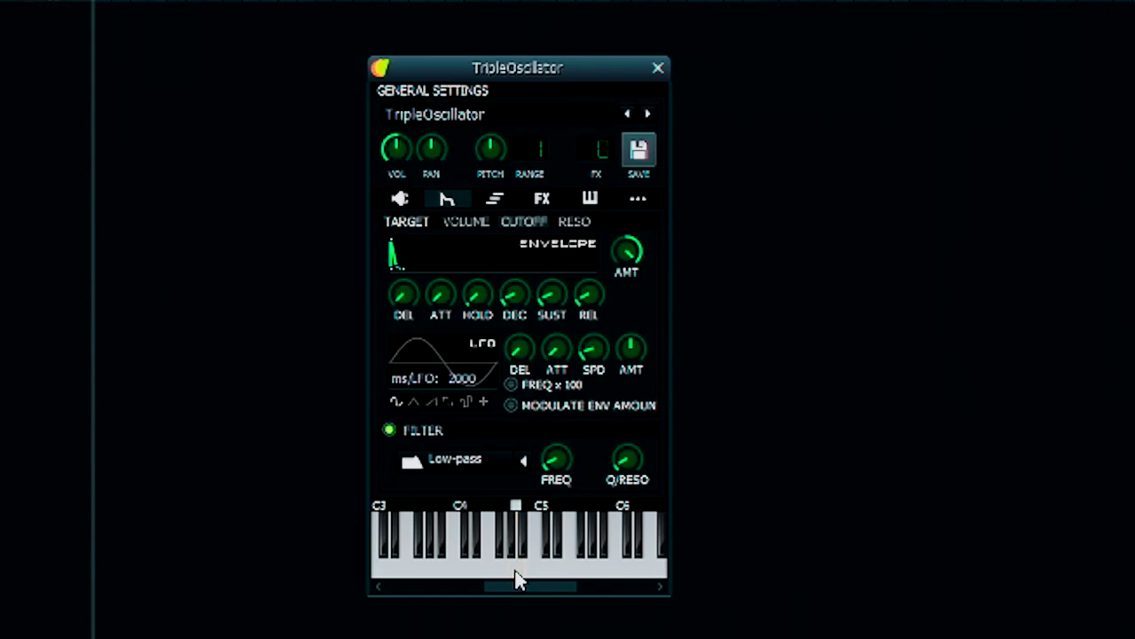
Shorten the volume envelope by lowering its sustain, release and decay, and audition the result with a note.
click(480, 226)
drag(550, 293, 588, 301)
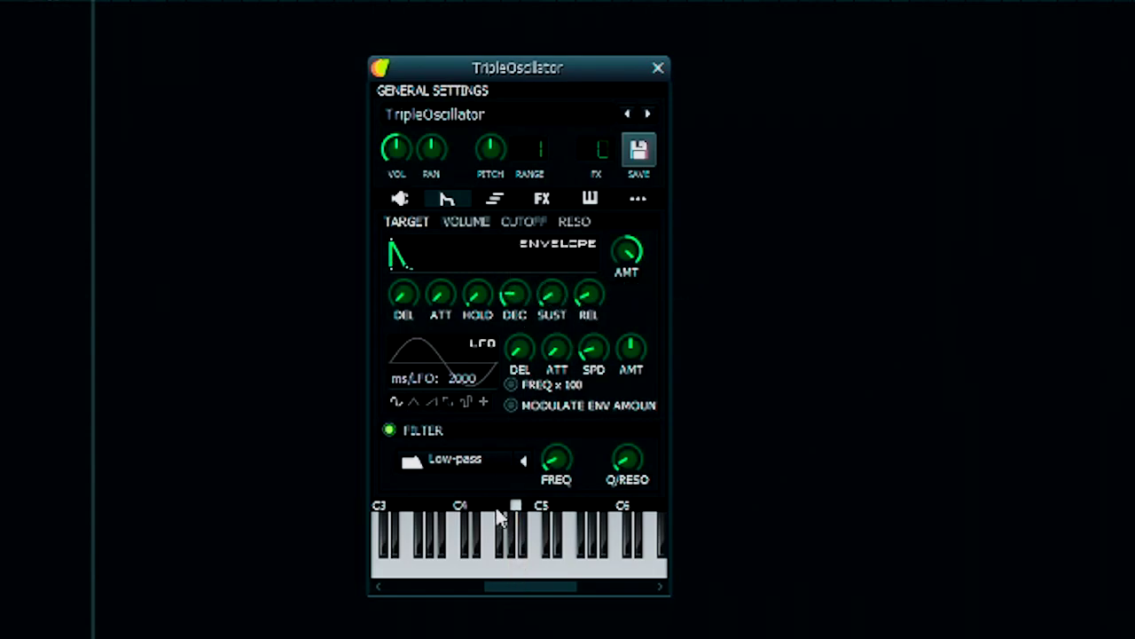
click(519, 570)
drag(517, 304, 517, 311)
click(518, 571)
Set oscillator 1 to a saw wave and oscillator 2 to a square wave in TripleOscillator.
drag(463, 64, 368, 45)
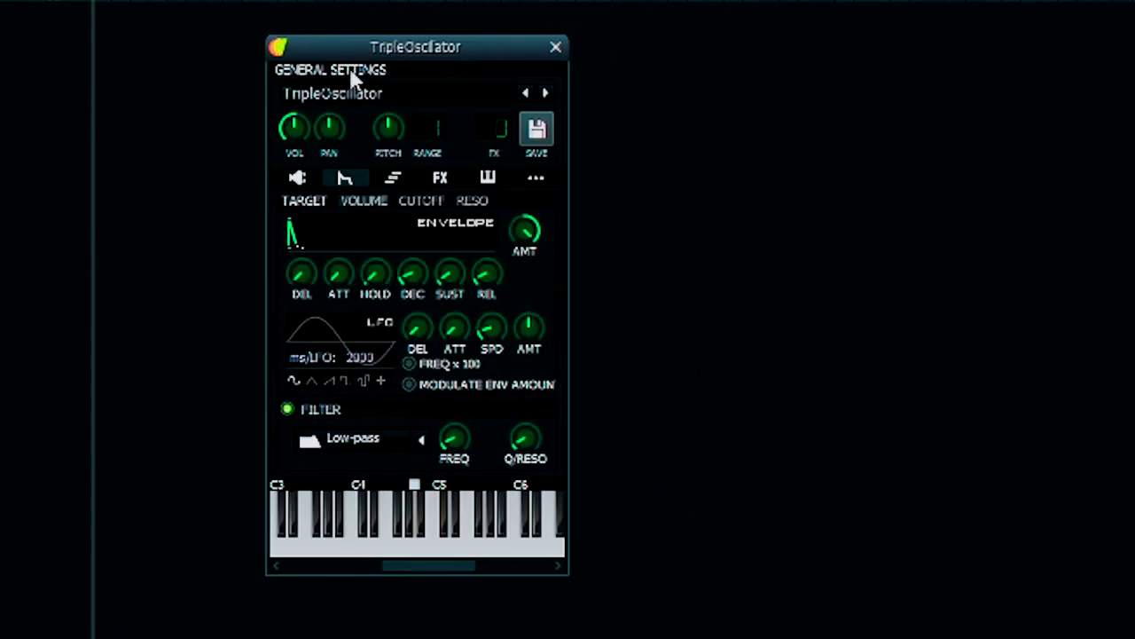
click(304, 176)
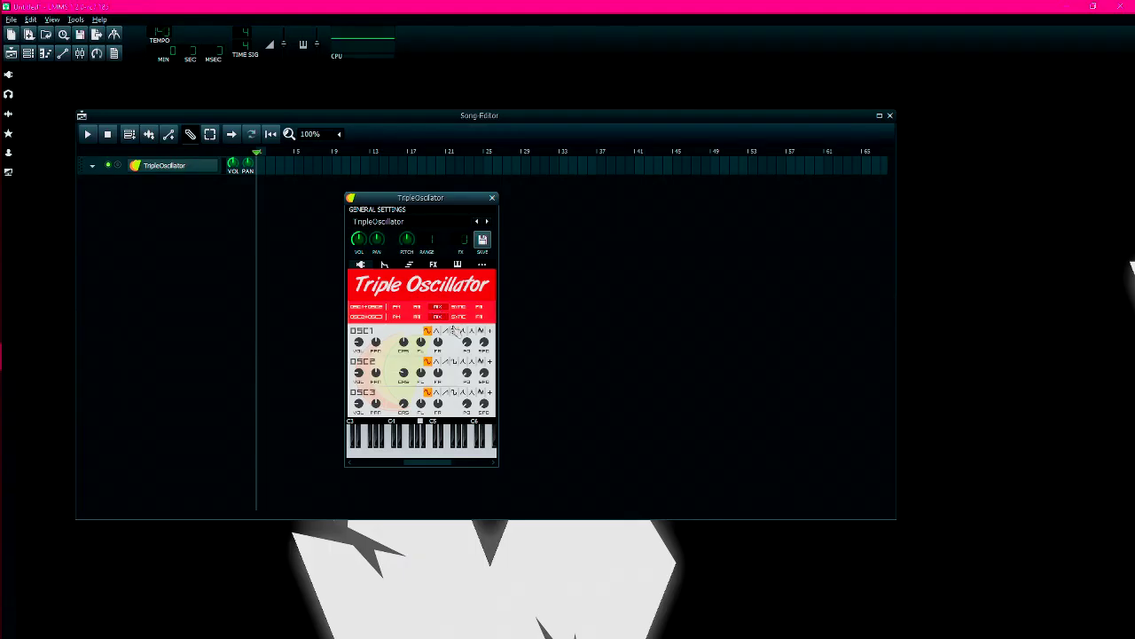
click(453, 362)
drag(403, 204, 411, 200)
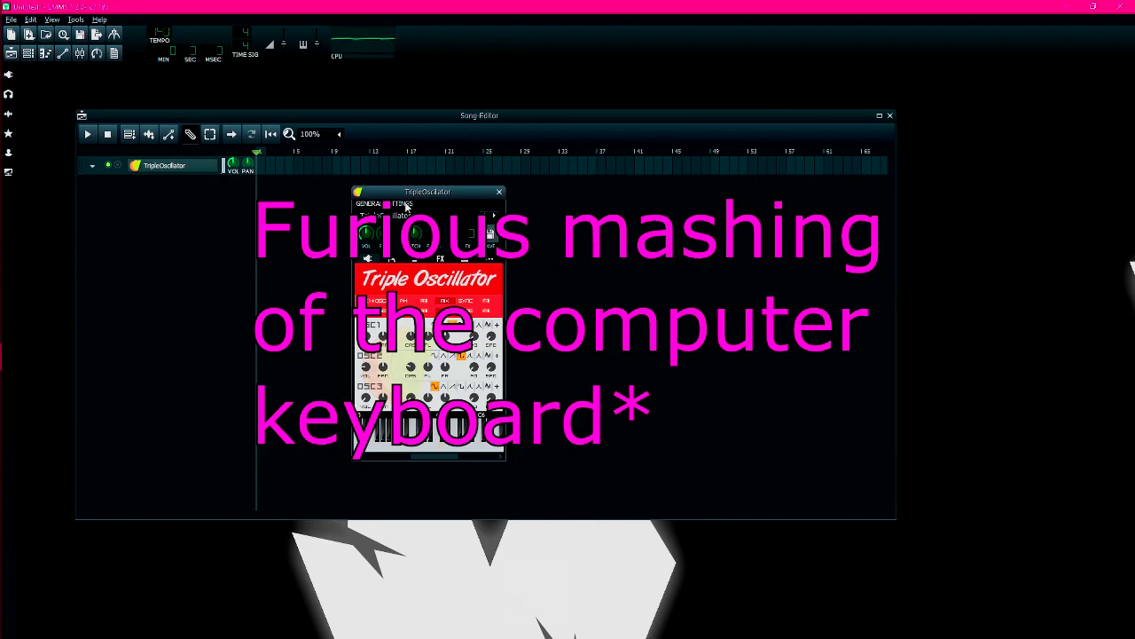
Play a run of different notes to audition the saw and square pluck.
key(bracketright)
key(i)
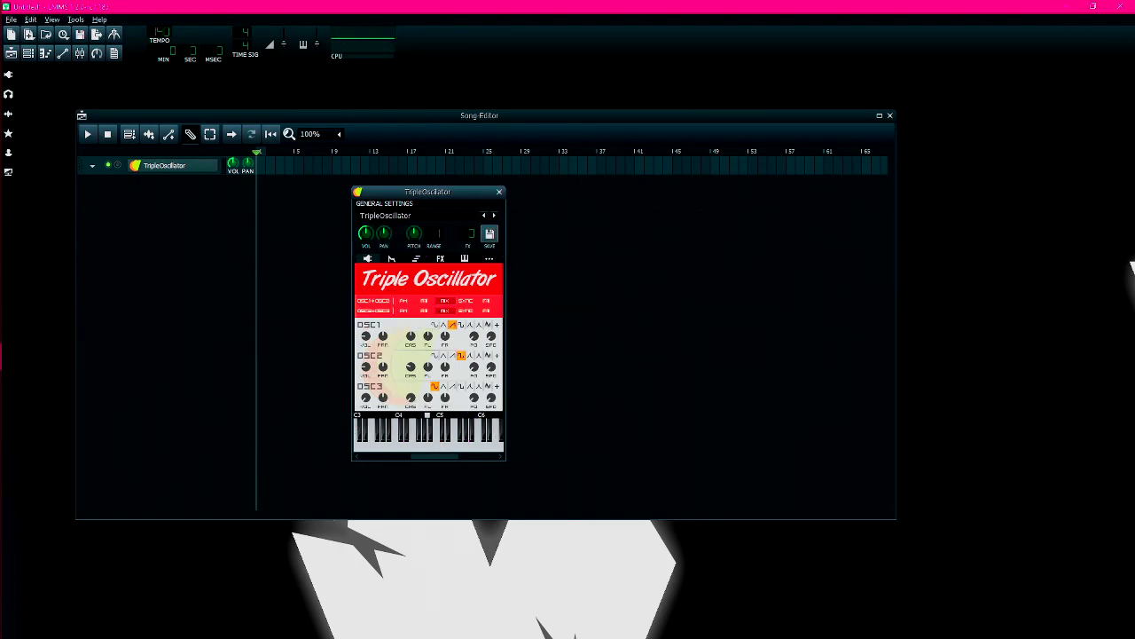
key(p)
key(y)
key(i)
key(p)
key(bracketright)
key(y)
key(i)
key(p)
key(bracketright)
key(i)
Add the Calf Reverb LADSPA effect to TripleOscillator's effects chain.
click(439, 259)
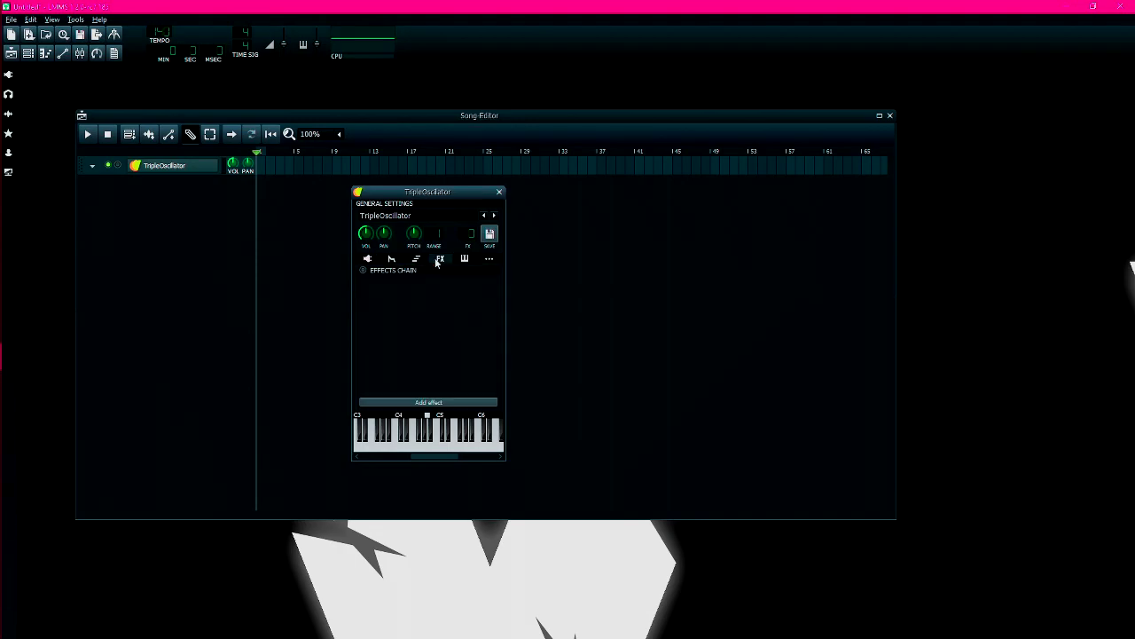
click(399, 401)
text(rev)
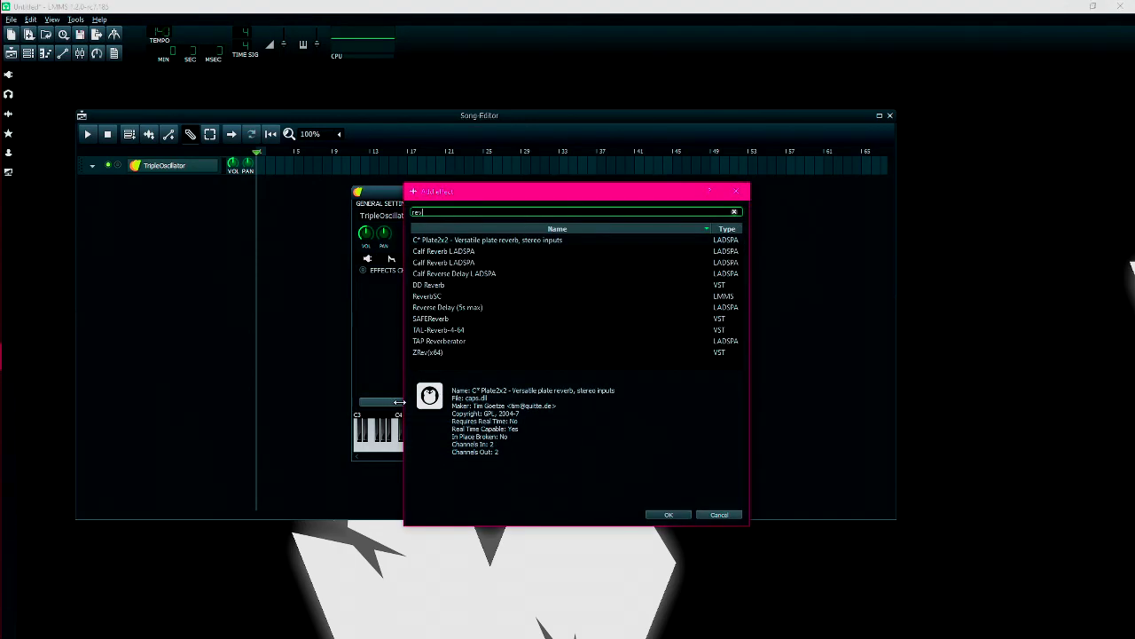
double_click(421, 252)
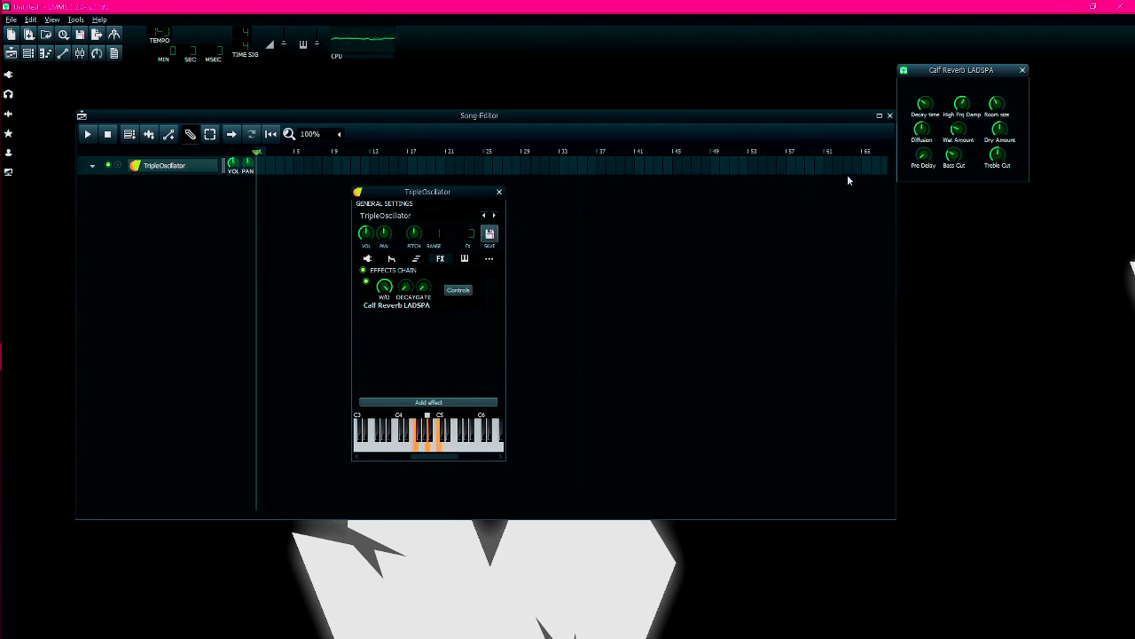
Adjust the reverb's room size and decay time, and close the reverb and instrument windows.
drag(1000, 105, 999, 126)
drag(923, 105, 923, 115)
click(1022, 70)
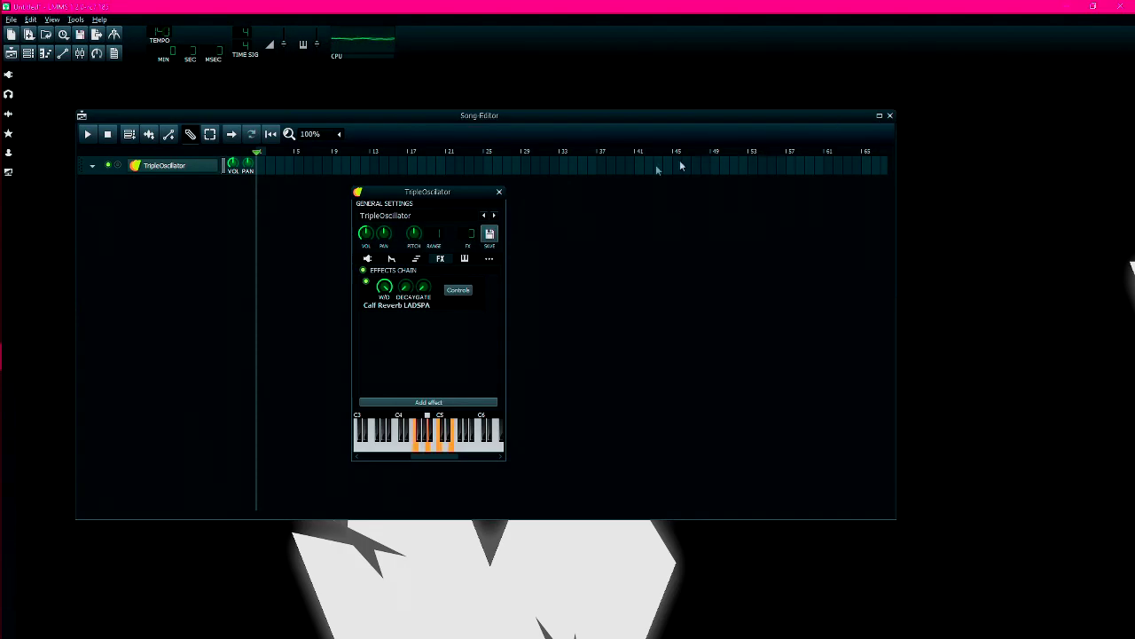
click(501, 190)
Create a pattern at the start of the TripleOscillator track and open it in the piano roll.
double_click(261, 166)
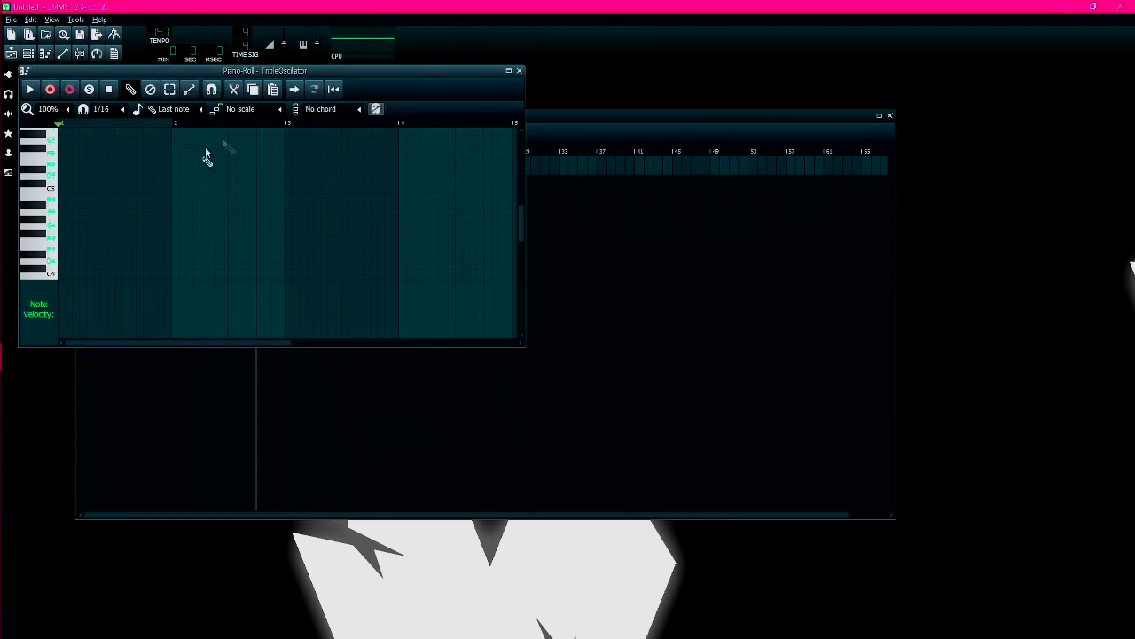
drag(257, 70, 497, 253)
key(F7)
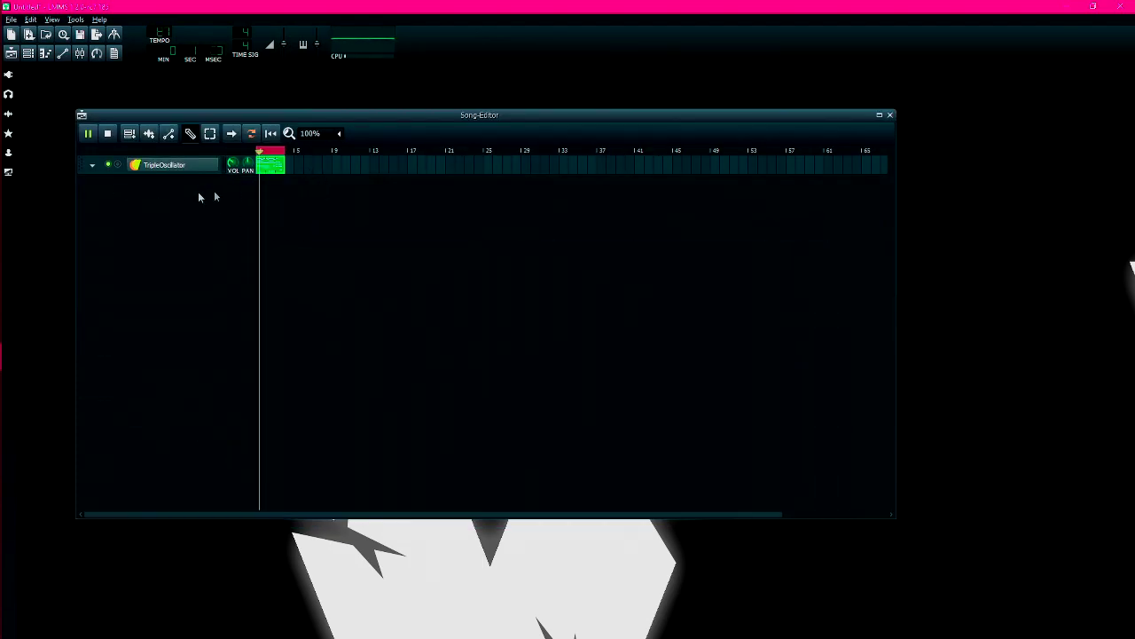
double_click(267, 165)
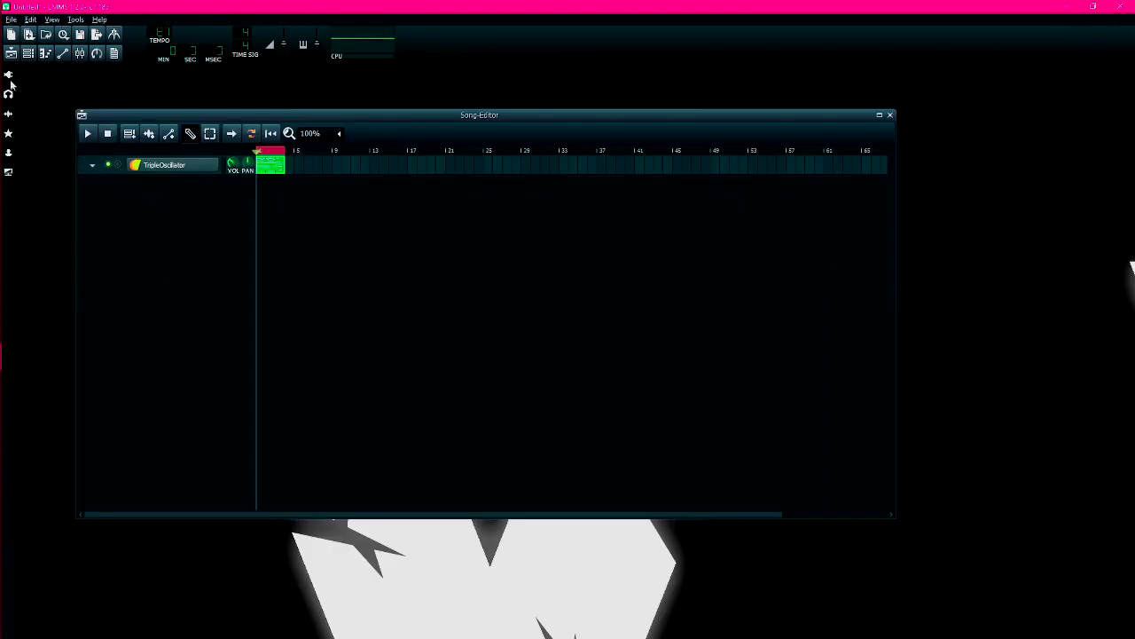
click(8, 75)
drag(76, 374, 354, 246)
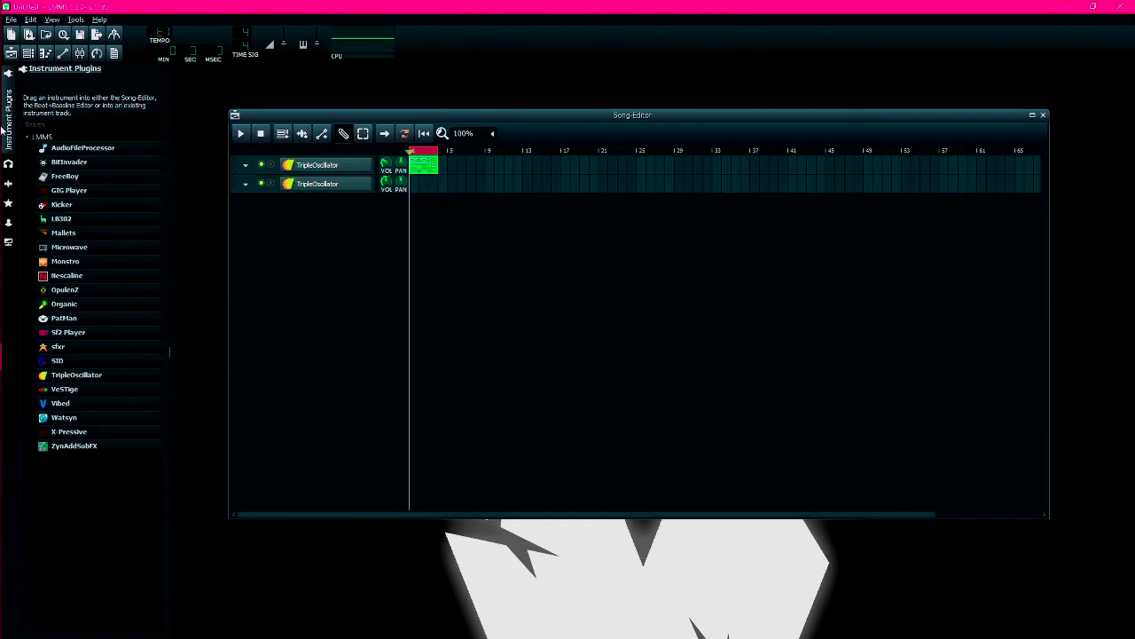
click(9, 108)
click(8, 74)
click(246, 184)
click(266, 214)
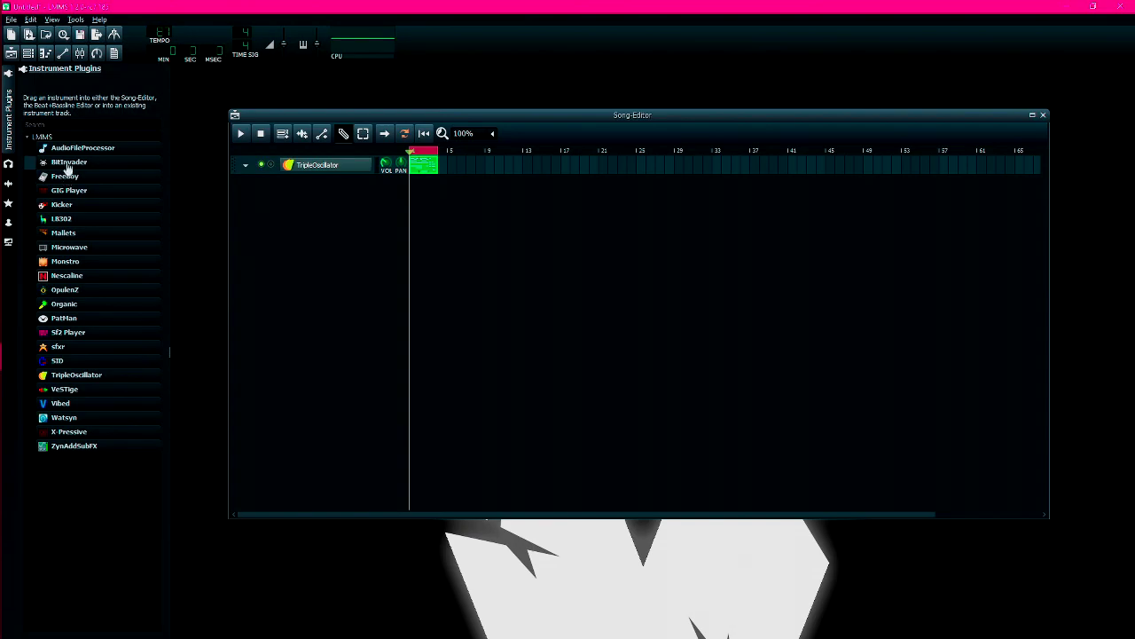
Add a BitInvader instrument track and set both its volume and cutoff envelope amounts to maximum.
drag(66, 162, 274, 204)
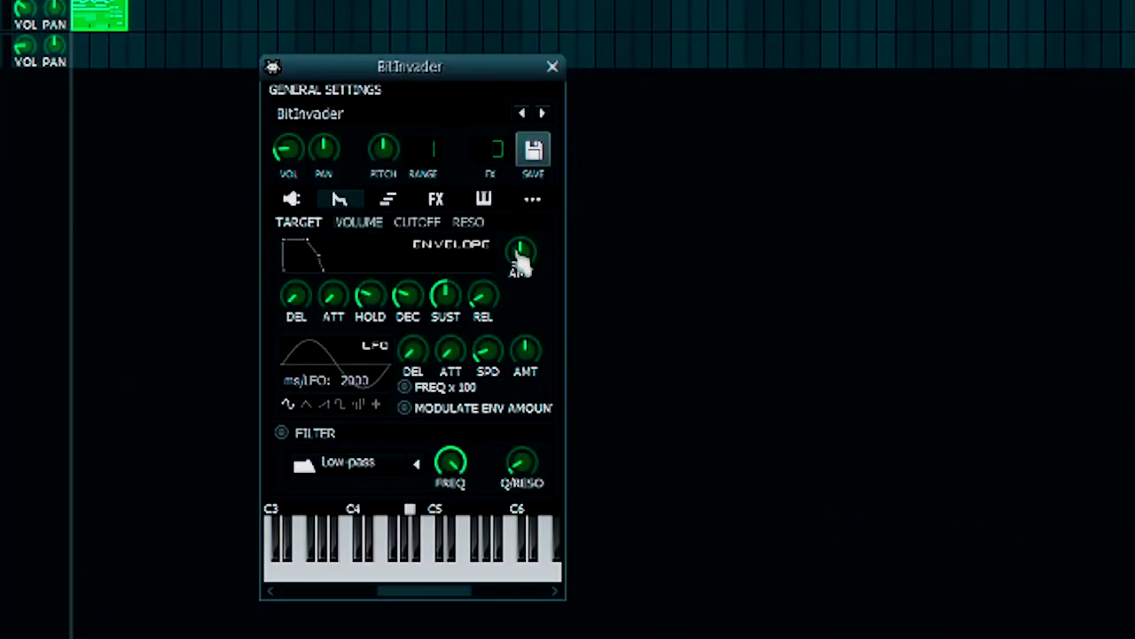
drag(521, 255, 522, 205)
click(395, 223)
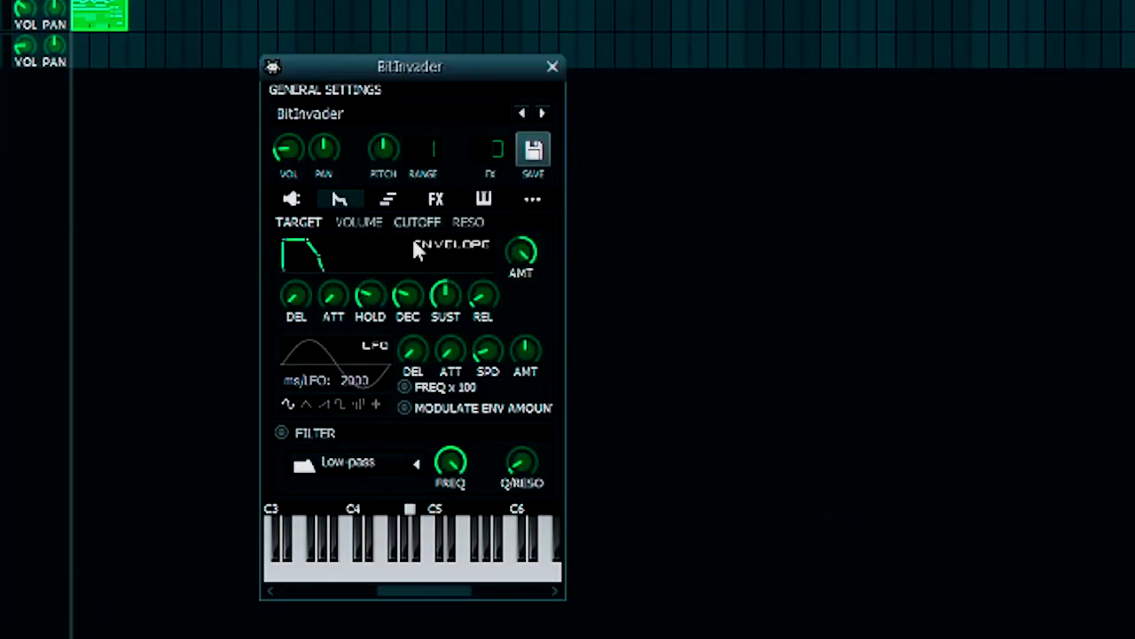
click(457, 251)
click(350, 221)
Shape BitInvader's volume and cutoff envelopes with zero hold, reduced decay and low sustain, and set the low-pass filter's cutoff frequency just under 900 Hz.
drag(377, 303, 378, 337)
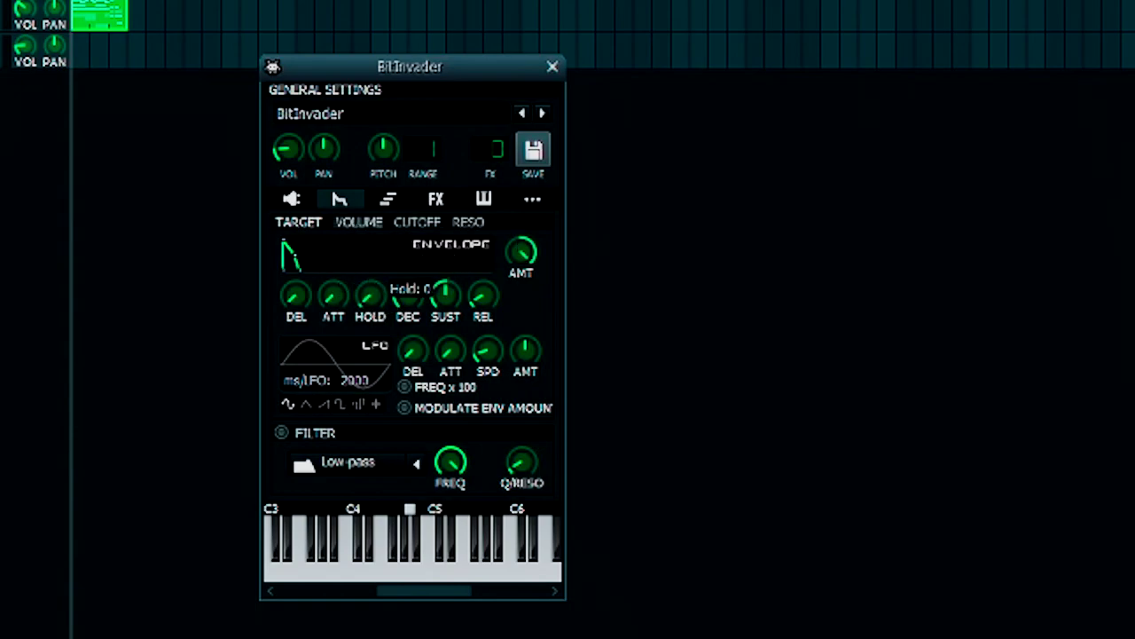
drag(372, 297, 373, 335)
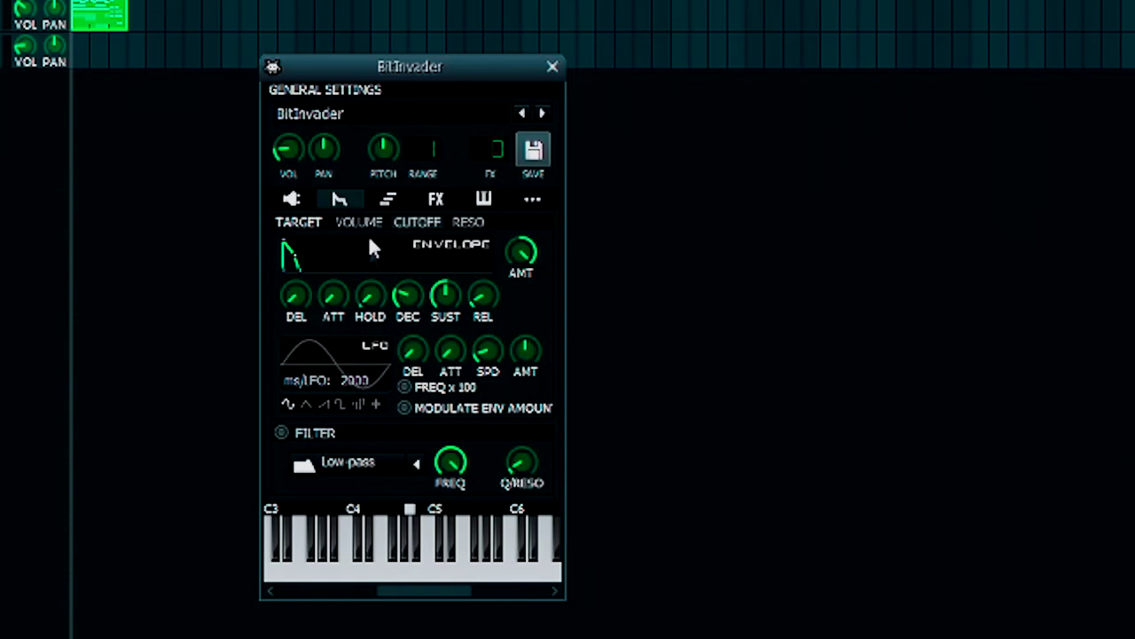
mouse_move(415, 294)
mouse_down()
mouse_move(434, 336)
mouse_move(449, 285)
mouse_move(450, 307)
mouse_move(436, 339)
mouse_move(412, 311)
mouse_up()
click(416, 219)
drag(483, 296, 483, 287)
click(371, 221)
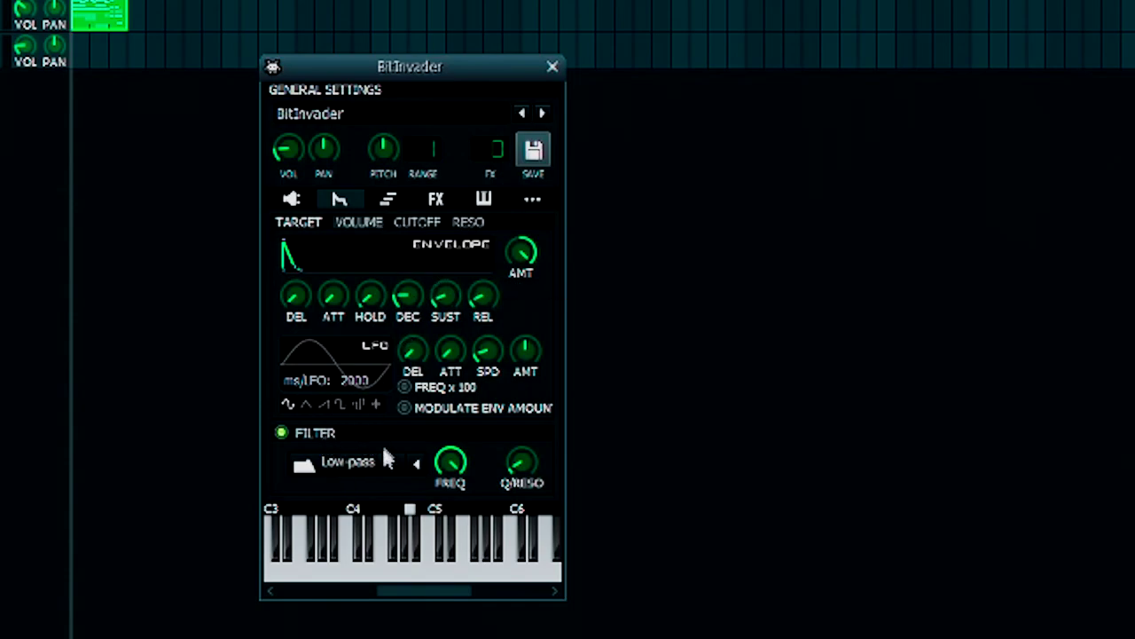
drag(450, 464, 448, 479)
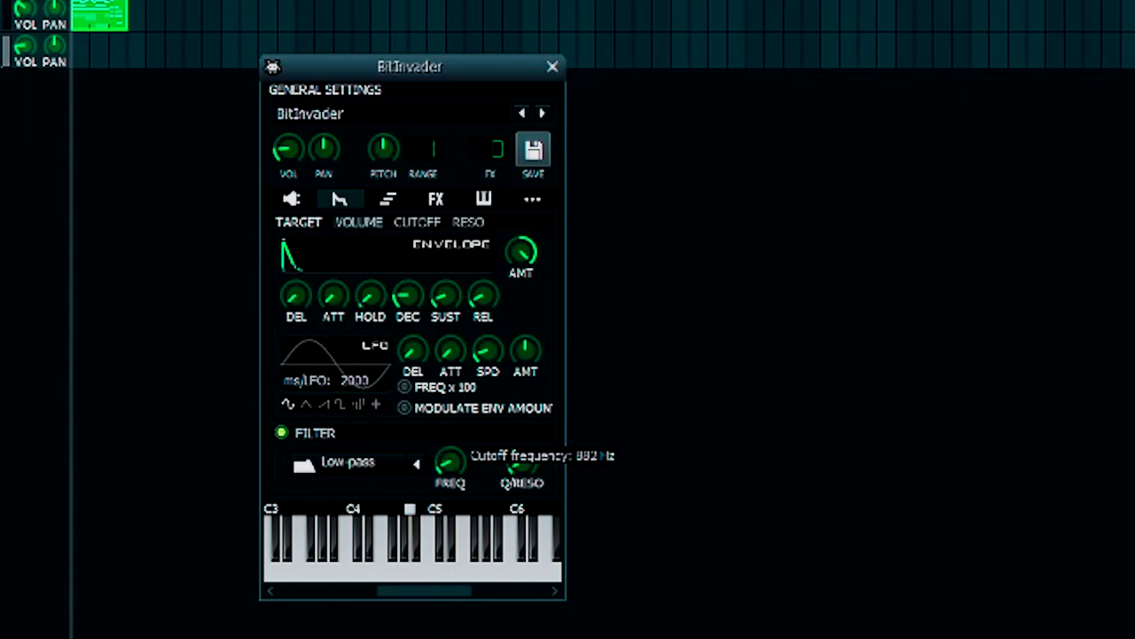
Fine-tune BitInvader's envelope sustain and play a few test notes to hear the pluck.
mouse_move(448, 302)
mouse_down()
mouse_move(448, 319)
mouse_move(409, 312)
mouse_move(446, 292)
mouse_up()
click(421, 220)
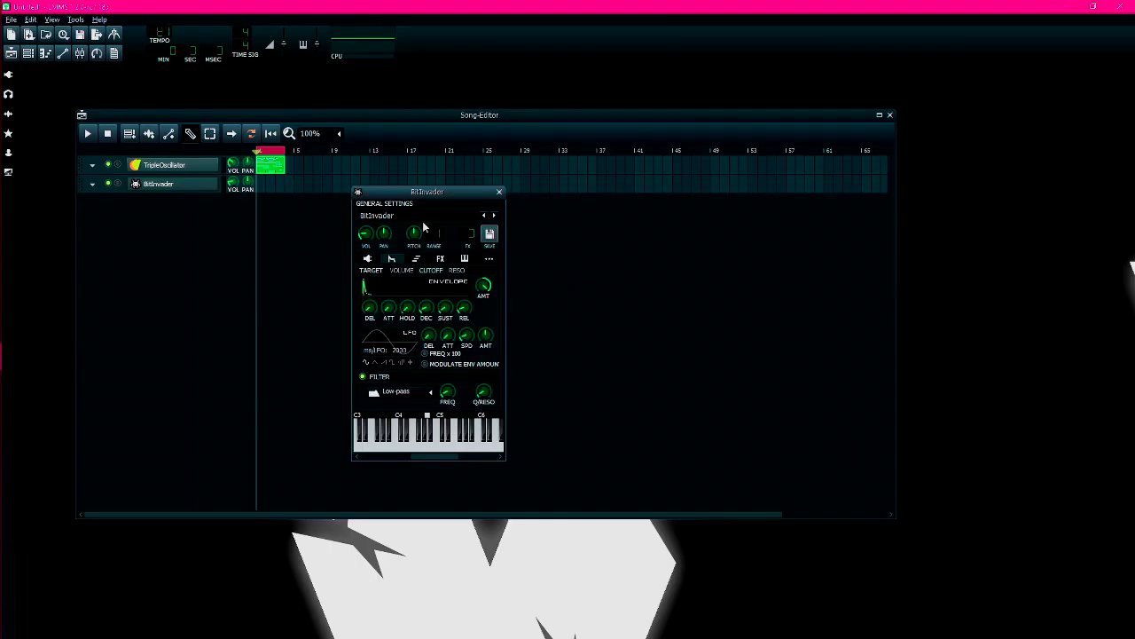
key(r)
key(i)
key(o)
Set up a note pattern at the start of the BitInvader track and play it together with the TripleOscillator pattern.
right_click(281, 173)
right_click(258, 164)
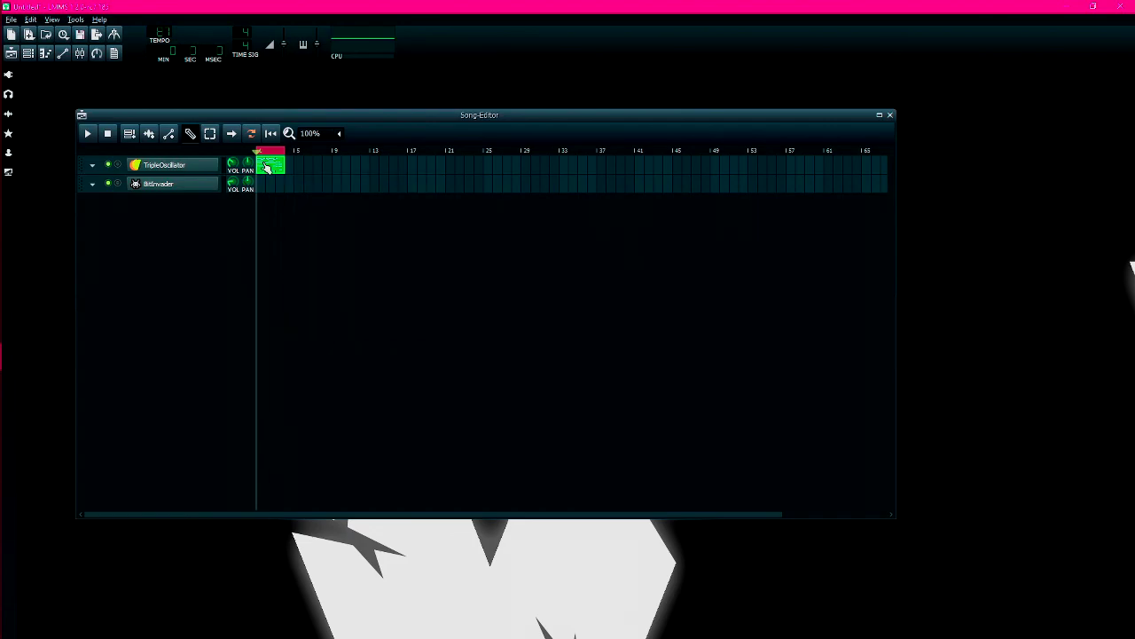
right_click(259, 162)
click(278, 187)
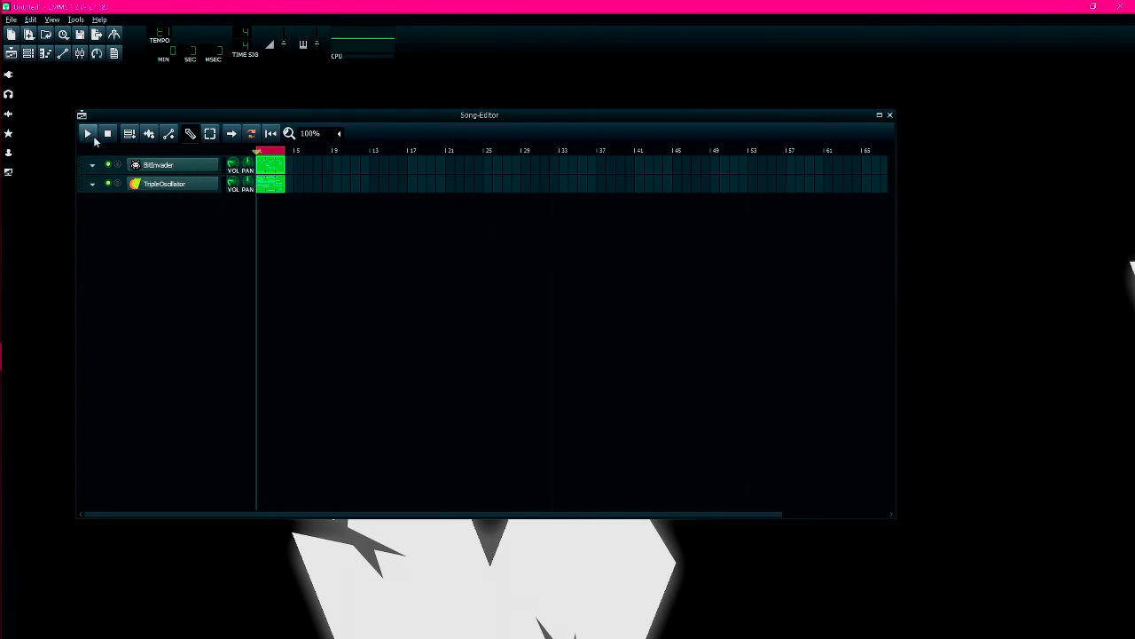
click(87, 136)
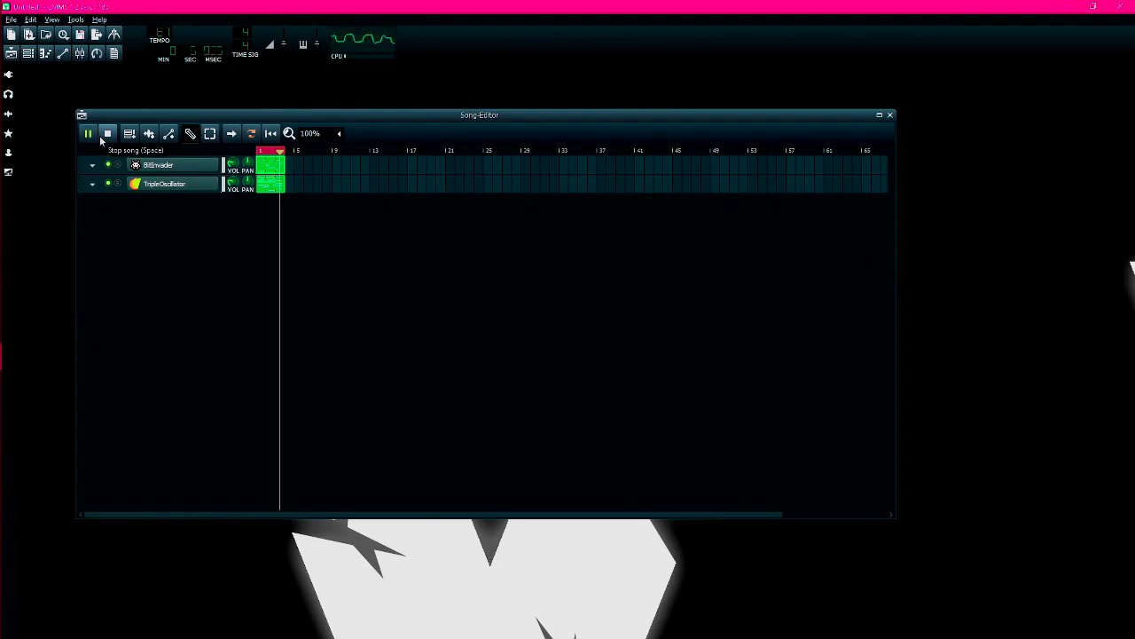
click(100, 136)
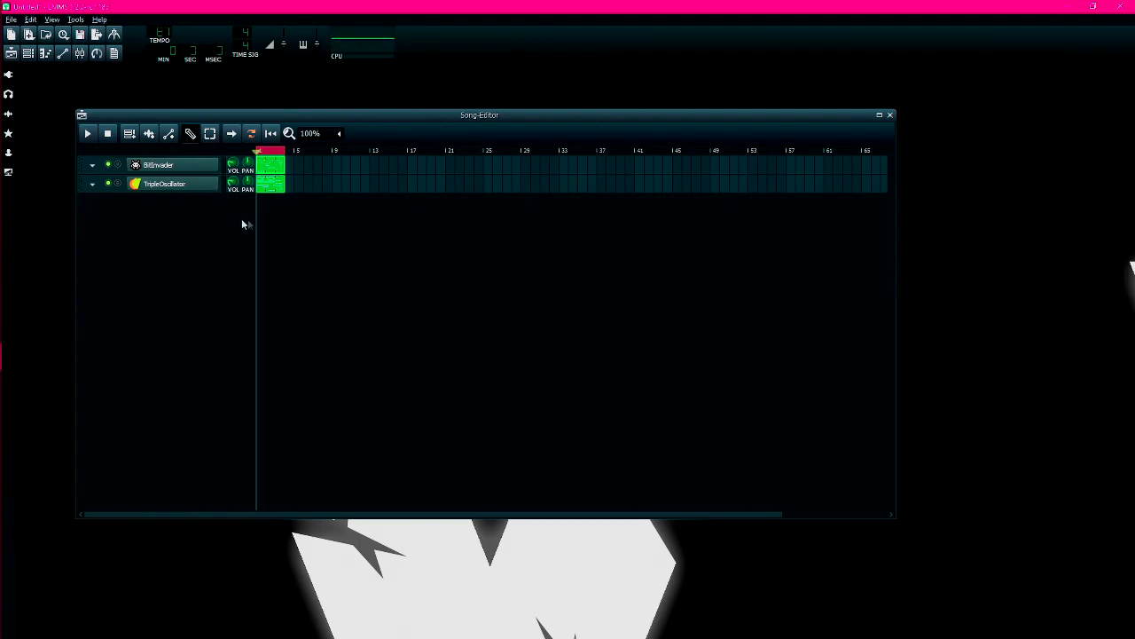
Add a second BitInvader instrument track to the song and open its instrument window.
click(7, 76)
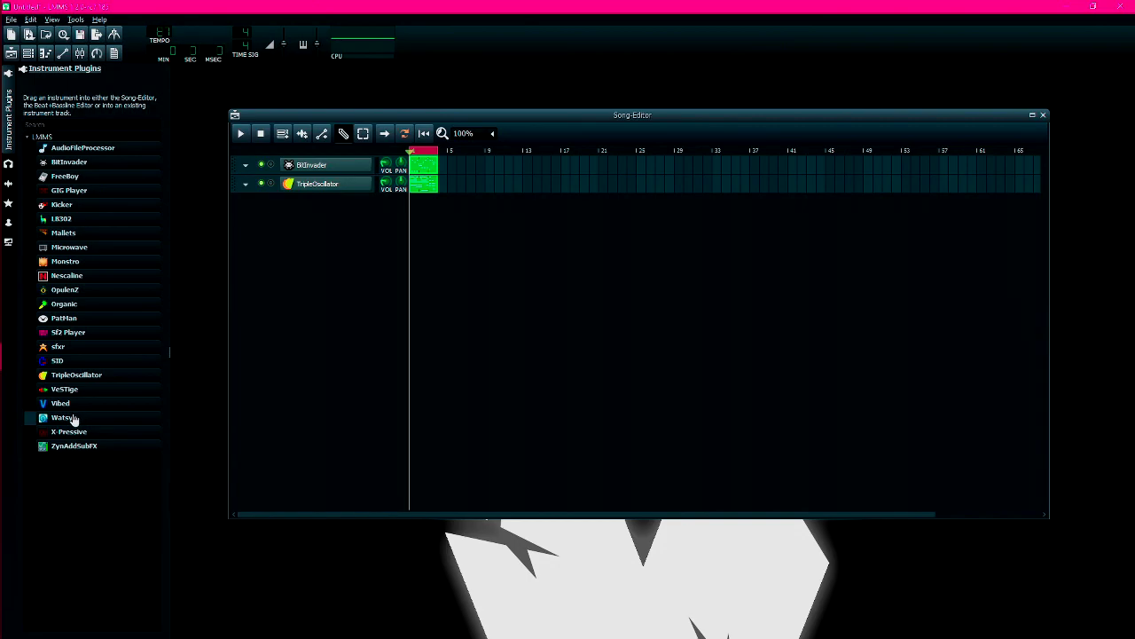
drag(61, 163, 300, 220)
click(8, 74)
click(160, 202)
Draw a smooth custom waveform in the new BitInvader's wave graph and audition it with test notes.
mouse_move(373, 341)
mouse_down()
mouse_move(387, 303)
mouse_move(487, 344)
mouse_up()
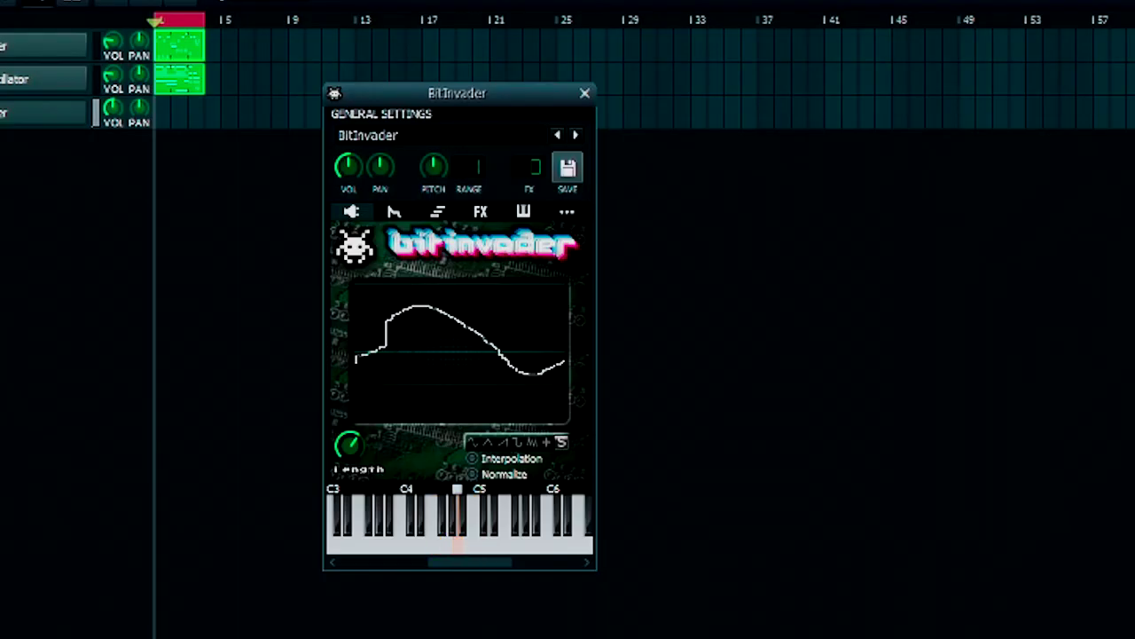
key(i)
key(y)
Shape the second BitInvader's envelope with zero hold, shorter decay, sustain of about 0.15 and release of about 0.17.
click(395, 213)
click(360, 261)
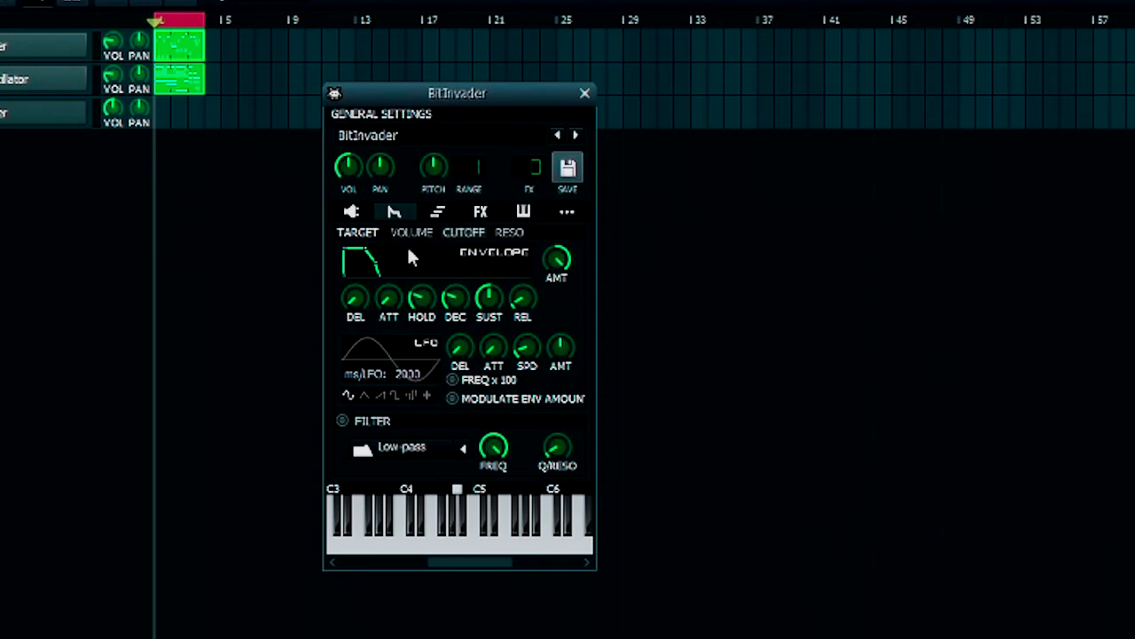
drag(419, 299, 419, 332)
drag(453, 296, 488, 321)
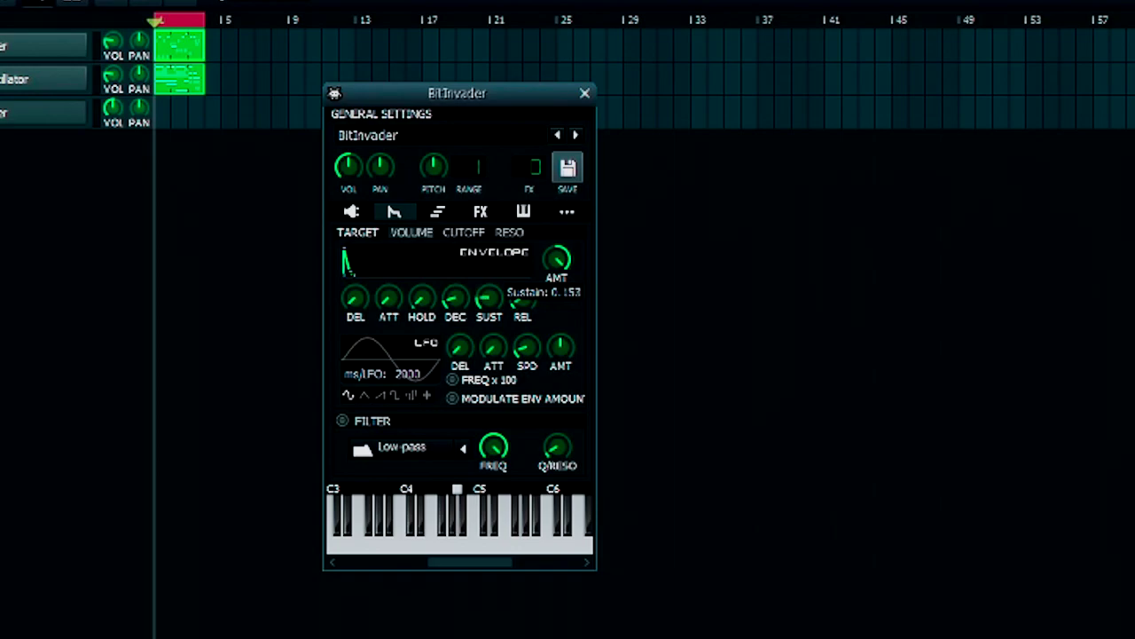
drag(524, 300, 525, 319)
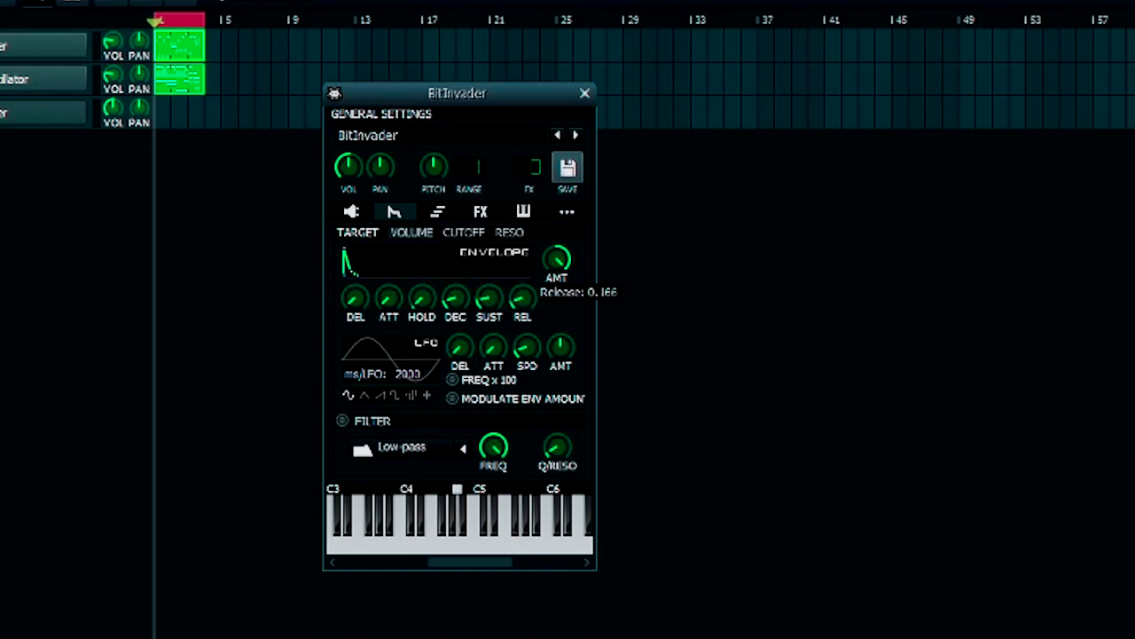
Lower the second BitInvader's low-pass filter cutoff to about 1870 Hz, and fine-tune the envelope's decay and sustain.
drag(493, 447, 493, 458)
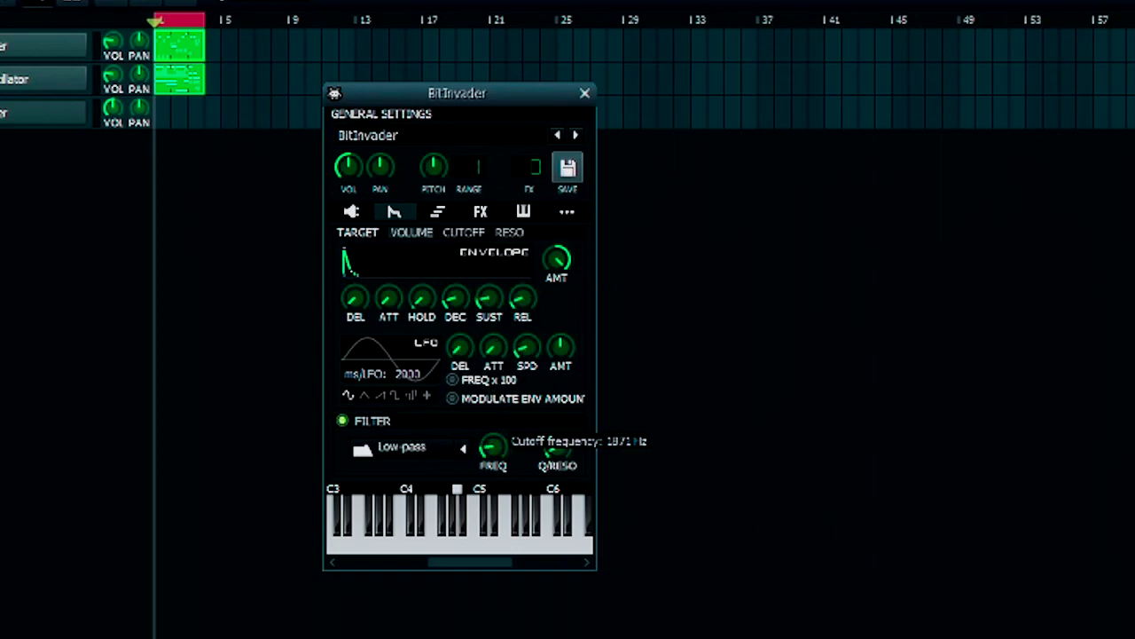
drag(454, 298, 428, 317)
mouse_move(489, 298)
mouse_down()
mouse_move(522, 303)
mouse_move(489, 298)
mouse_up()
Check the second BitInvader's volume envelope and open its effects chain to add an effect.
click(418, 236)
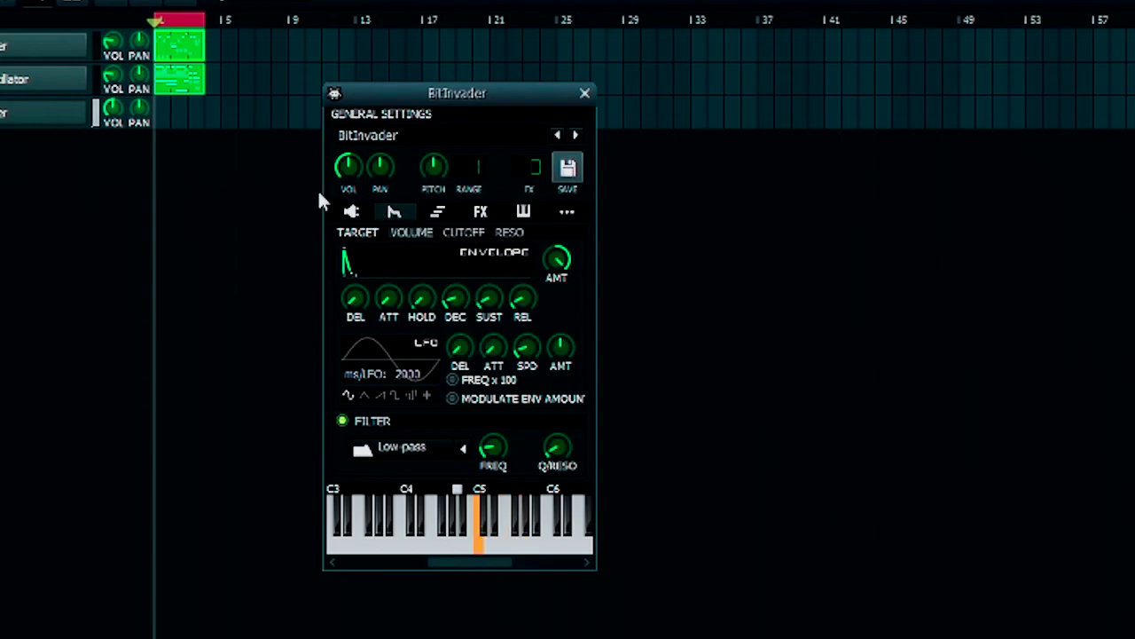
click(477, 214)
click(450, 464)
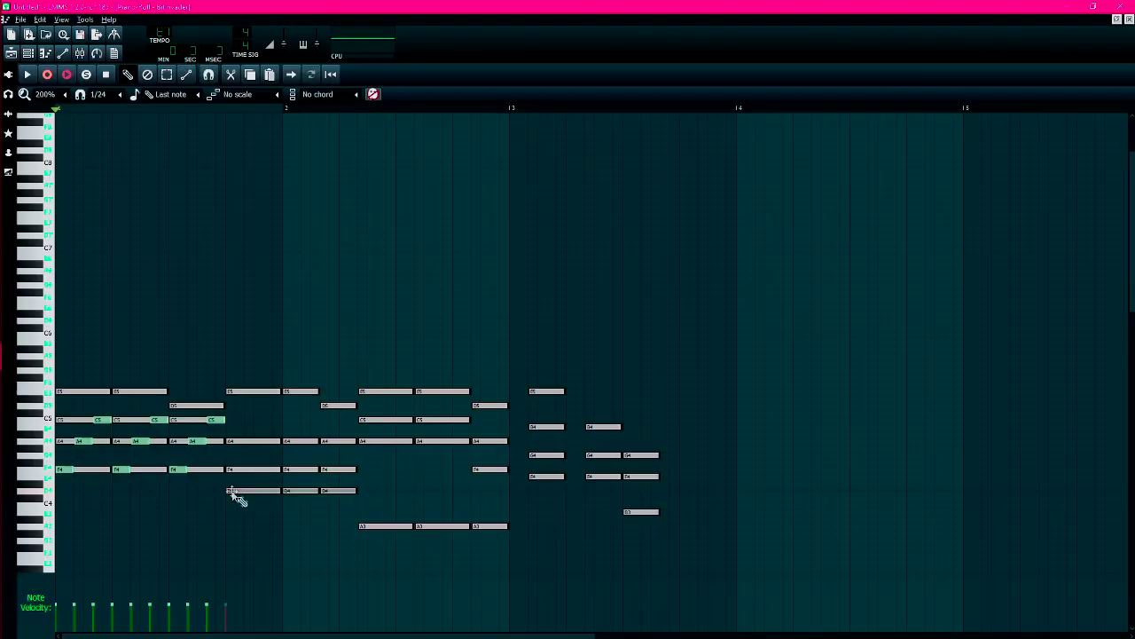
Draw a short-note arpeggio following the ghost chord notes in BitInvader's piano roll, play it, and shift the notes up an octave.
mouse_move(236, 497)
mouse_down()
mouse_move(299, 488)
mouse_move(355, 500)
mouse_move(371, 450)
mouse_move(444, 431)
mouse_move(461, 400)
mouse_move(538, 481)
mouse_move(561, 441)
mouse_move(521, 410)
mouse_move(633, 509)
mouse_move(650, 477)
mouse_up()
click(668, 456)
key(space)
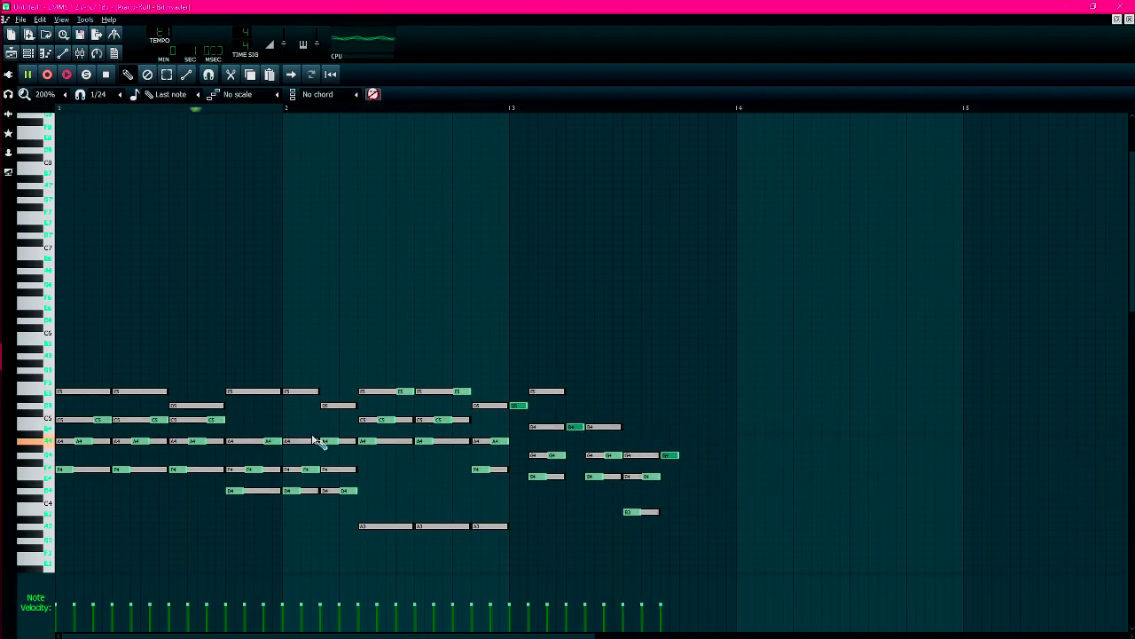
key(ctrl+Up)
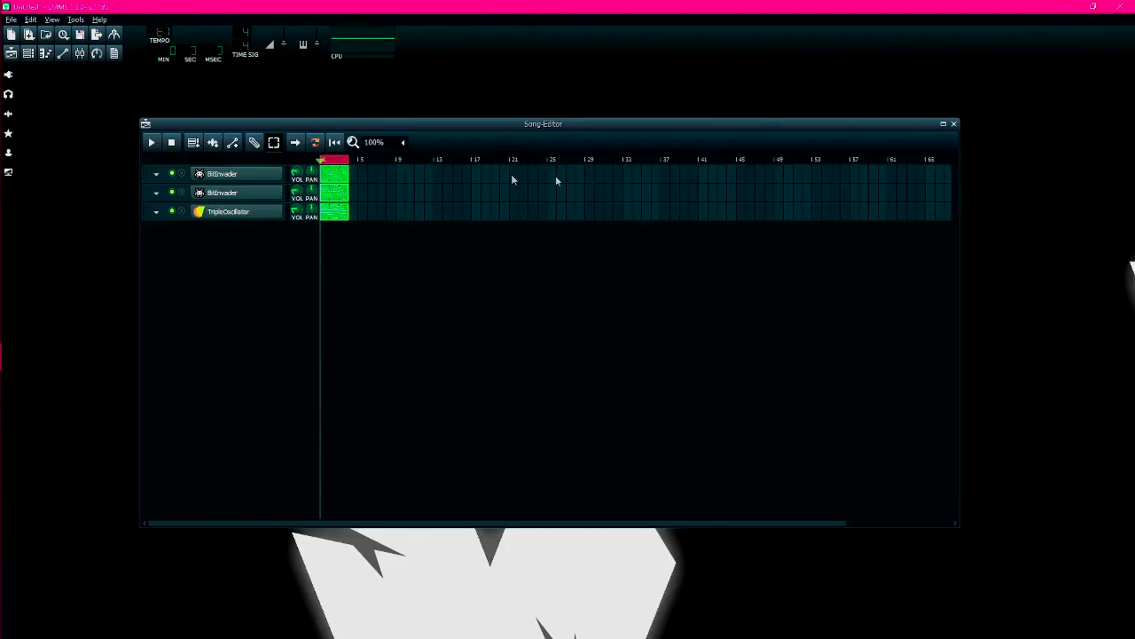
Open the other BitInvader pattern in the piano roll and lay out a melody of short notes over the chords.
double_click(333, 191)
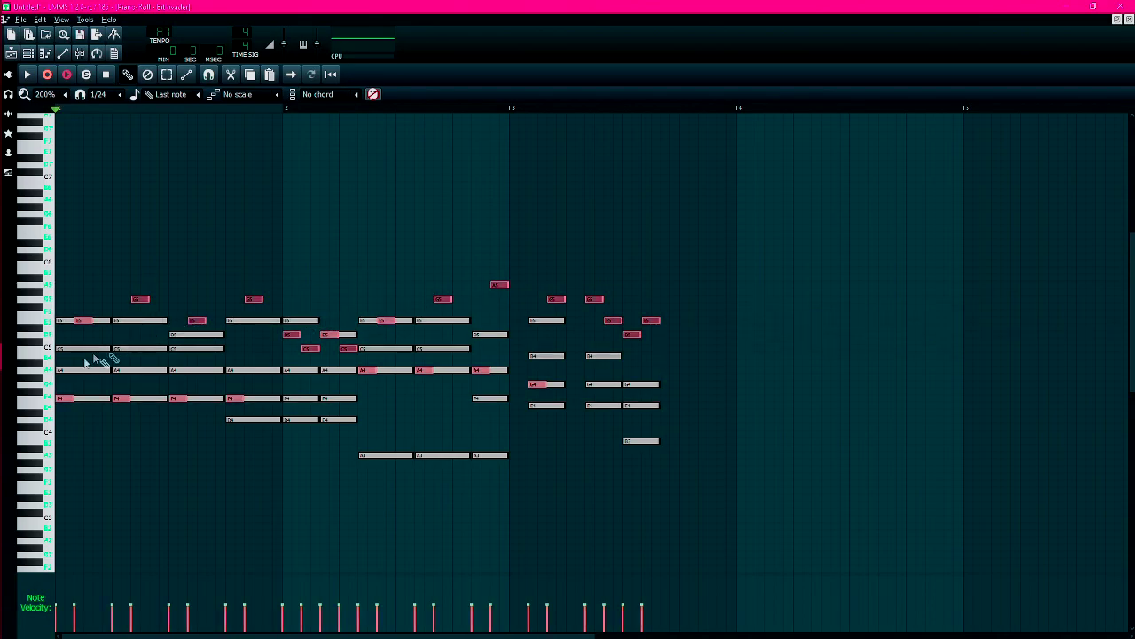
drag(62, 402, 671, 398)
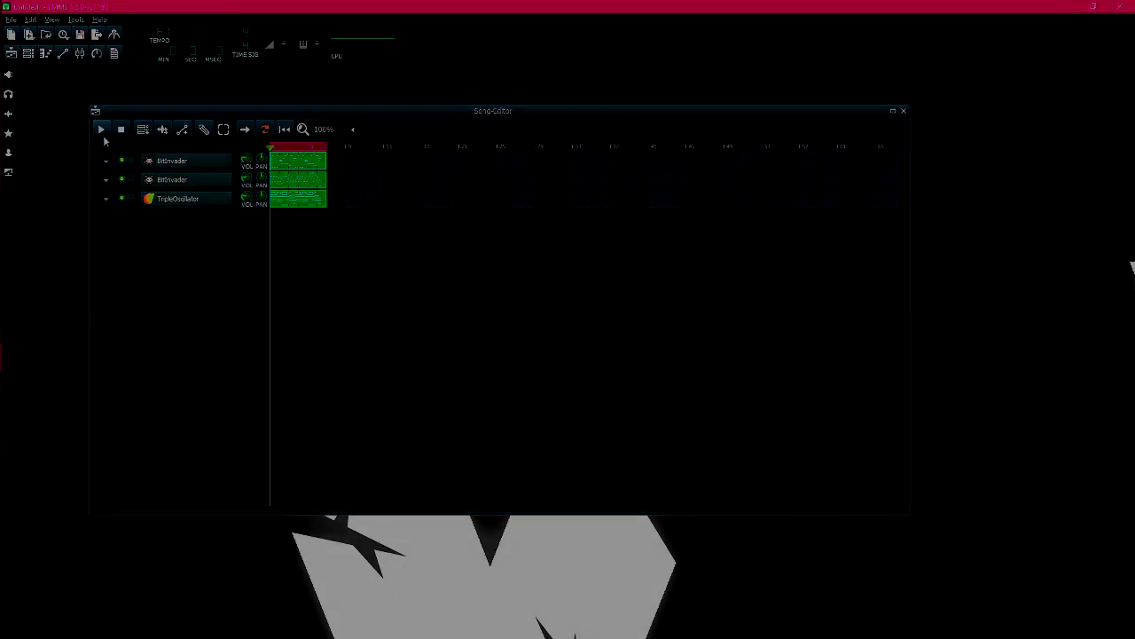
Play the looped section with both BitInvader tracks and TripleOscillator together, and stop the playback.
click(103, 134)
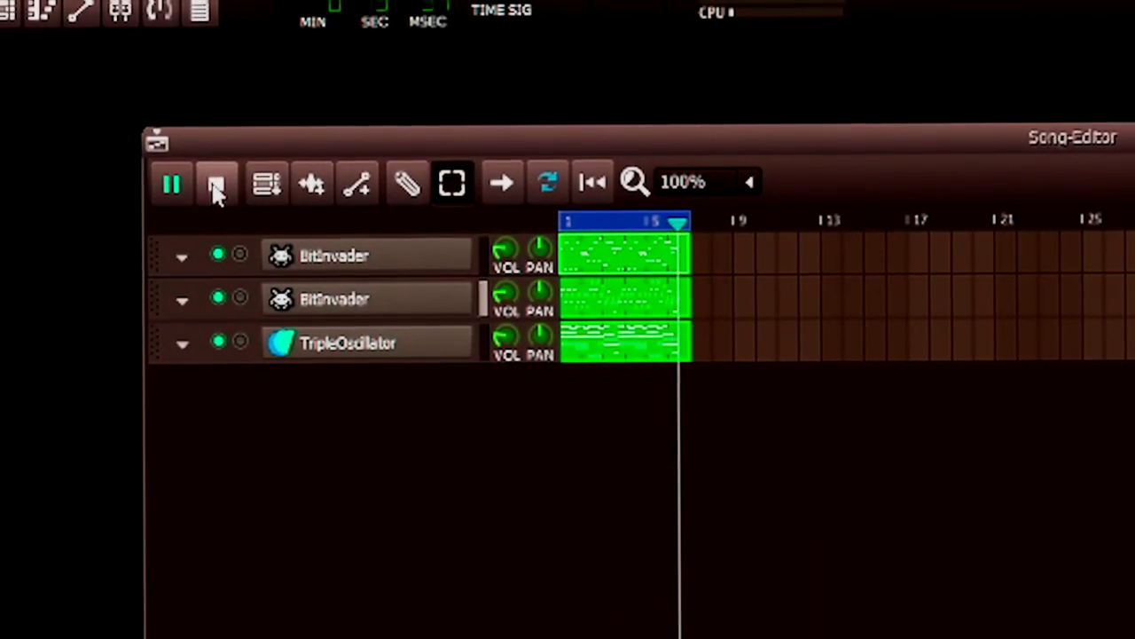
click(215, 186)
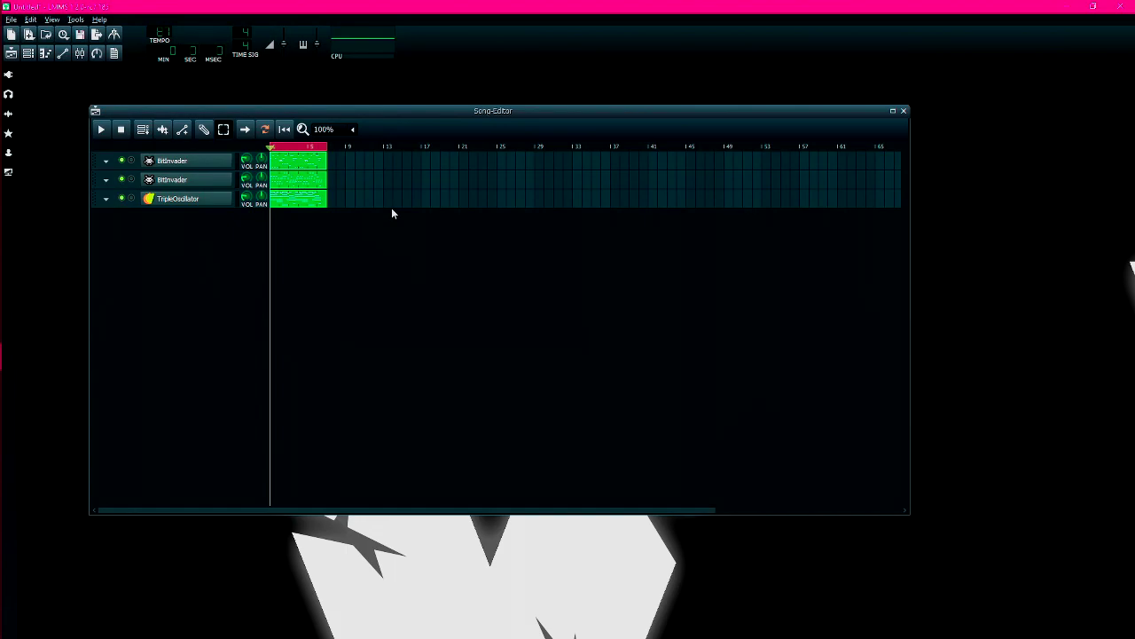
drag(589, 101, 755, 73)
drag(507, 75, 578, 77)
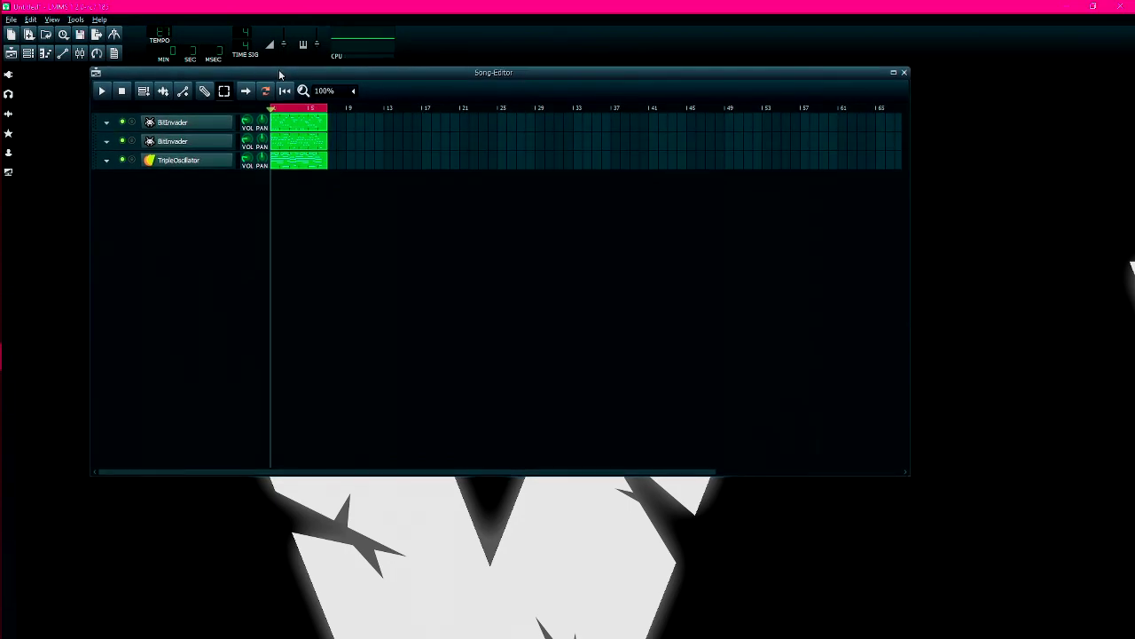